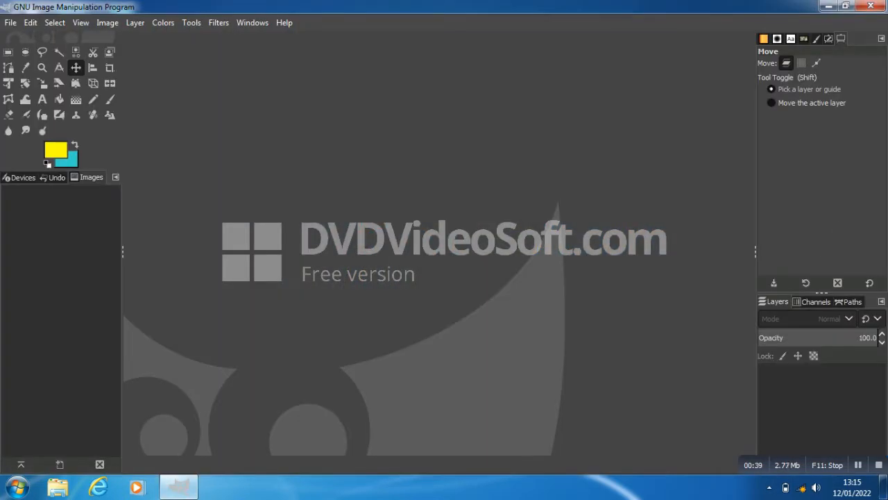
# Open pexels-erik-karits-9046338.jpg and convert it to the GIMP built-in sRGB working space.
pyautogui.click(11, 23)
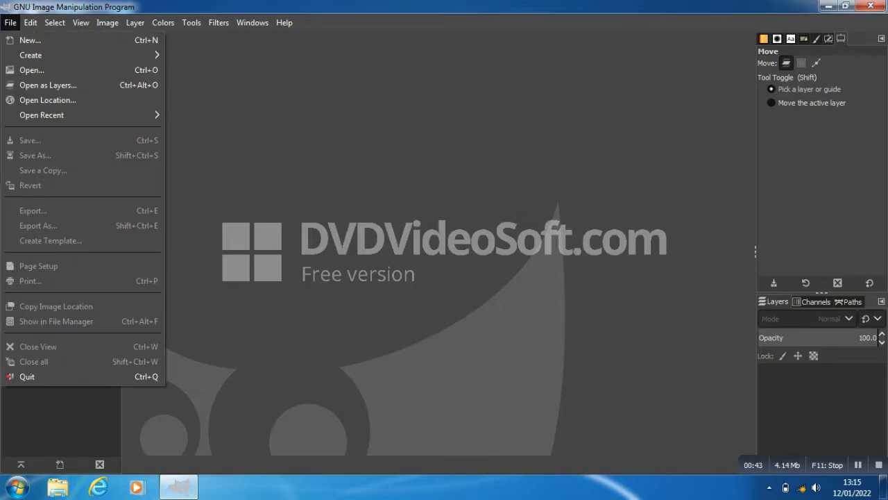
pyautogui.click(31, 70)
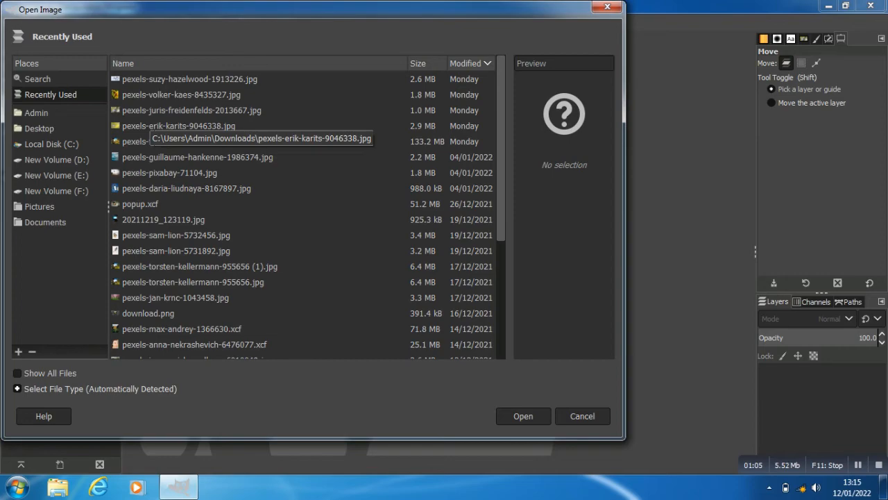
pyautogui.click(178, 125)
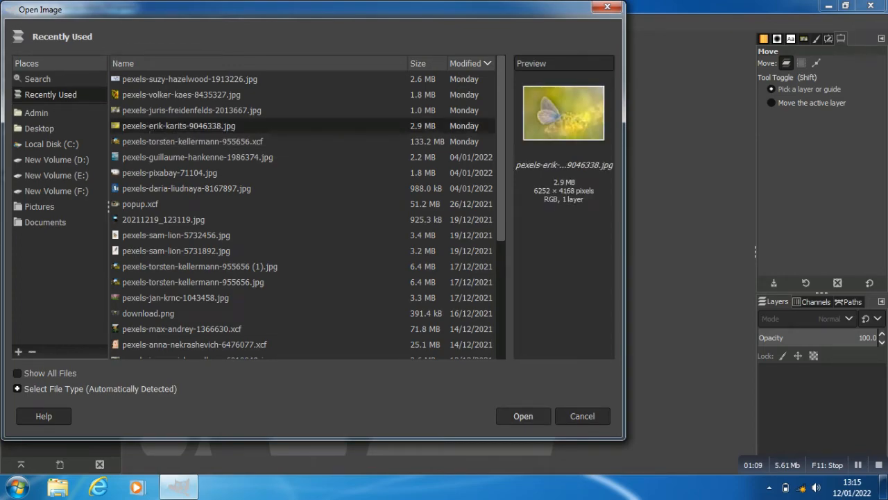
pyautogui.press('Return')
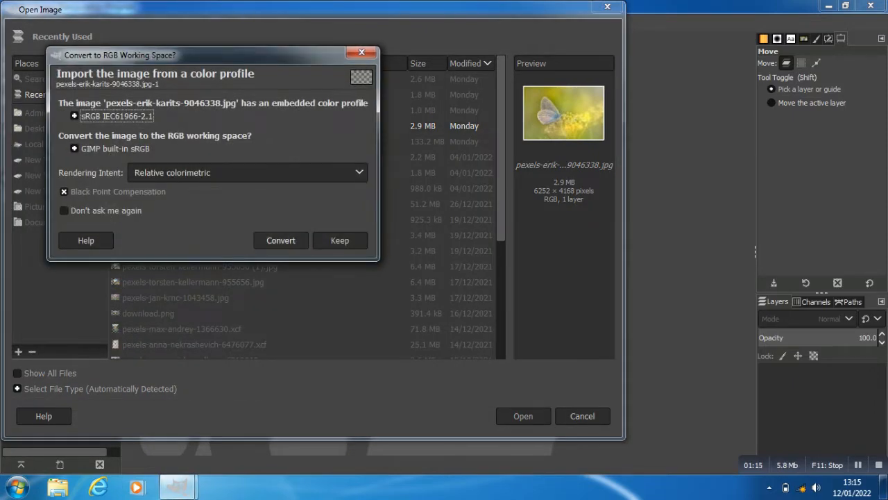
pyautogui.press('Return')
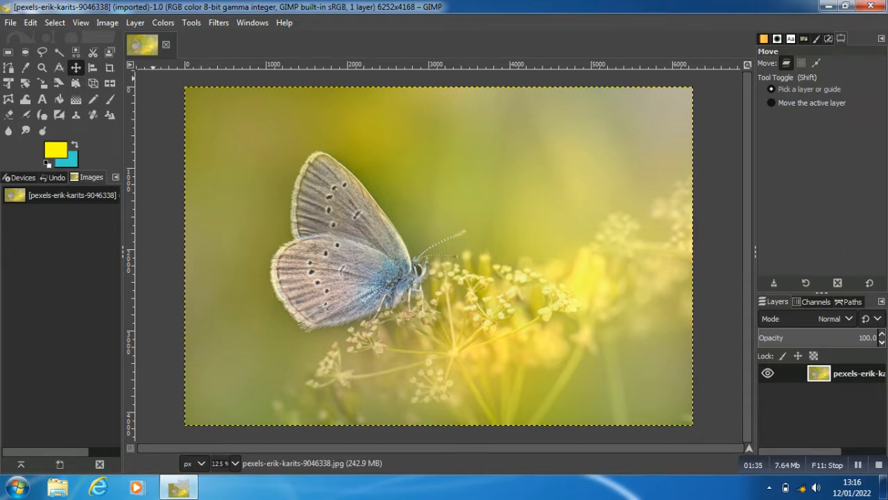
# Scale the butterfly layer down to about 2124 × 2128 px, placing it against the canvas's left edge below the top.
pyautogui.click(191, 23)
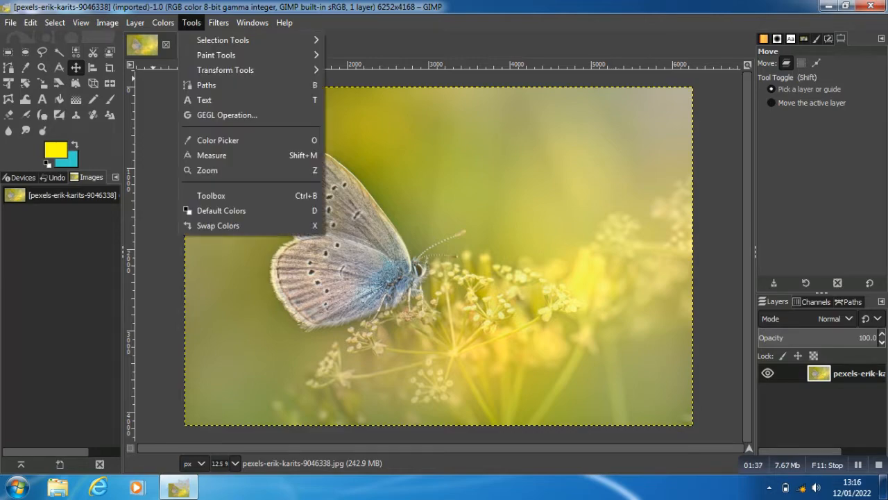
pyautogui.moveTo(229, 70)
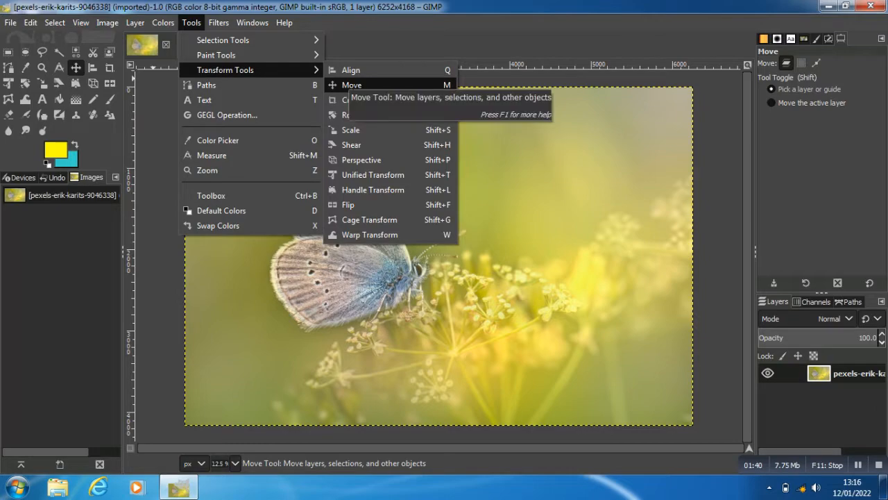
pyautogui.click(352, 131)
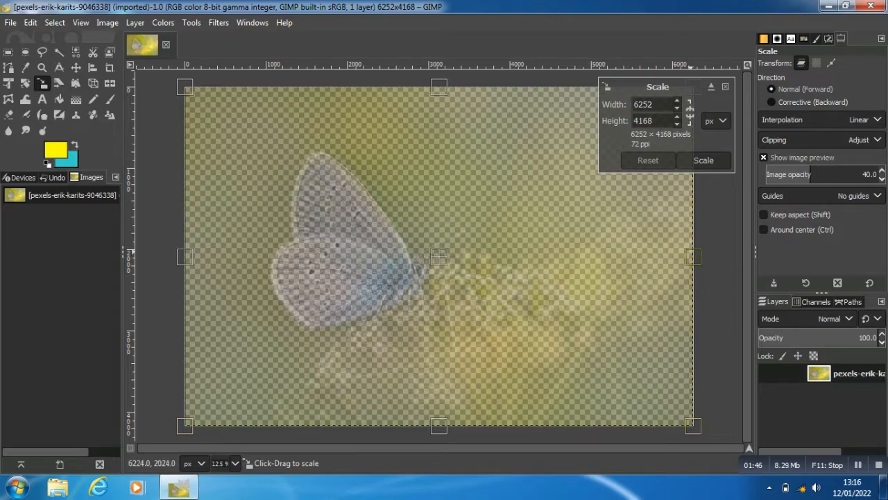
pyautogui.moveTo(691, 251); pyautogui.dragTo(512, 256)
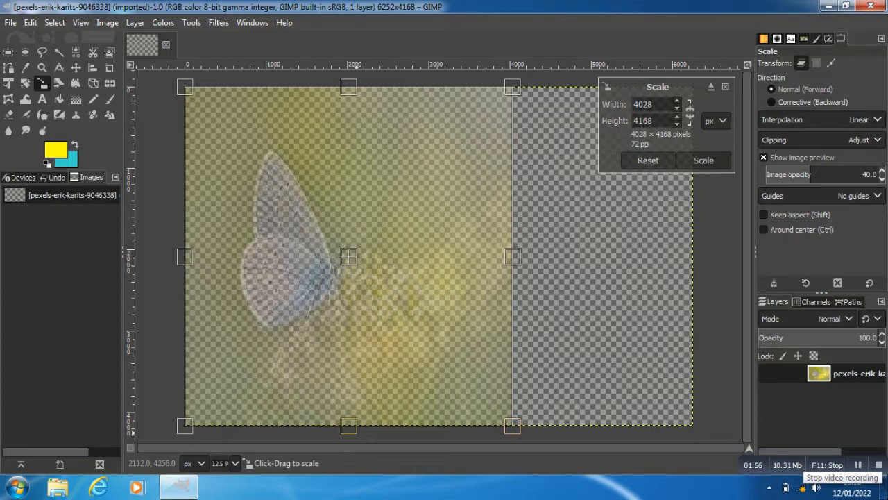
pyautogui.moveTo(348, 425); pyautogui.dragTo(350, 323)
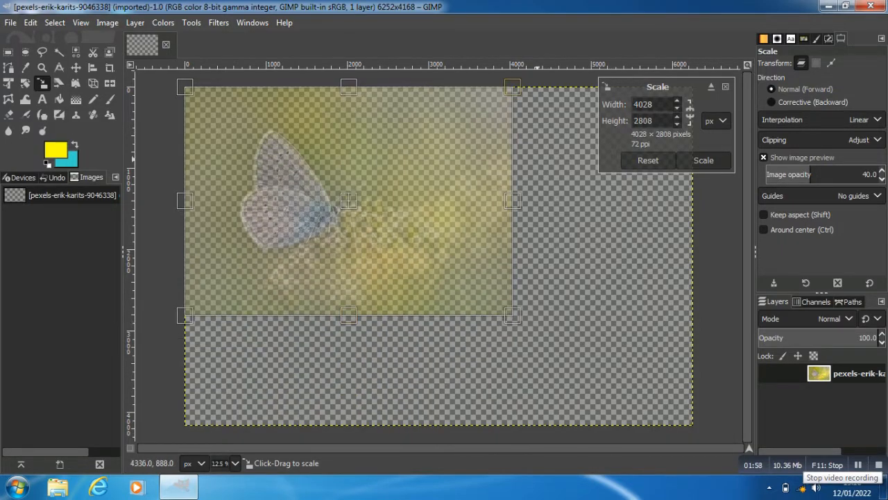
pyautogui.moveTo(512, 208); pyautogui.dragTo(406, 237)
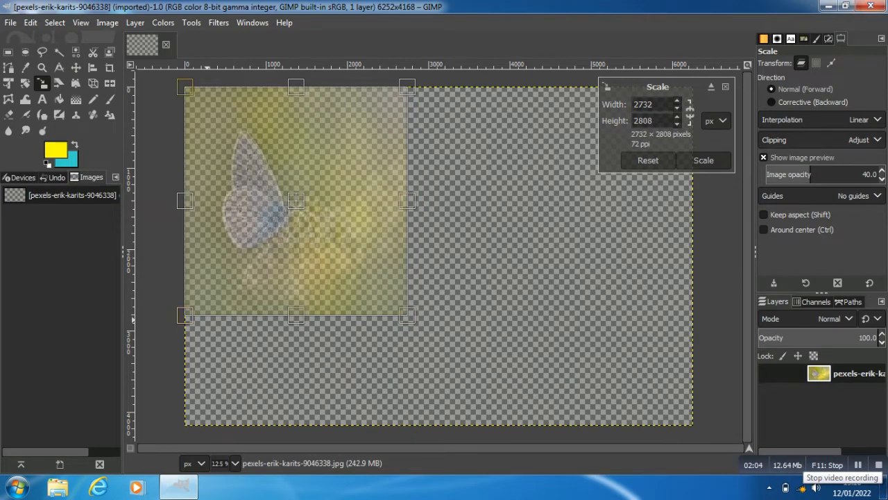
pyautogui.moveTo(185, 87); pyautogui.dragTo(184, 142)
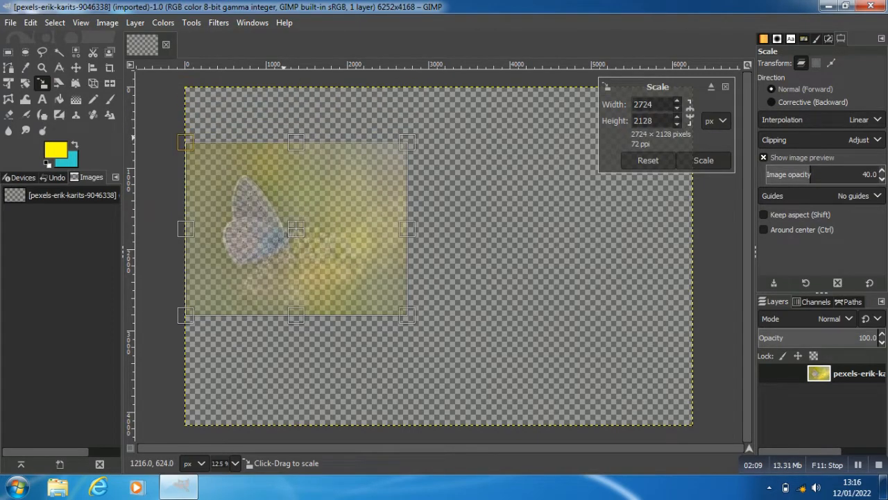
pyautogui.moveTo(407, 228); pyautogui.dragTo(358, 228)
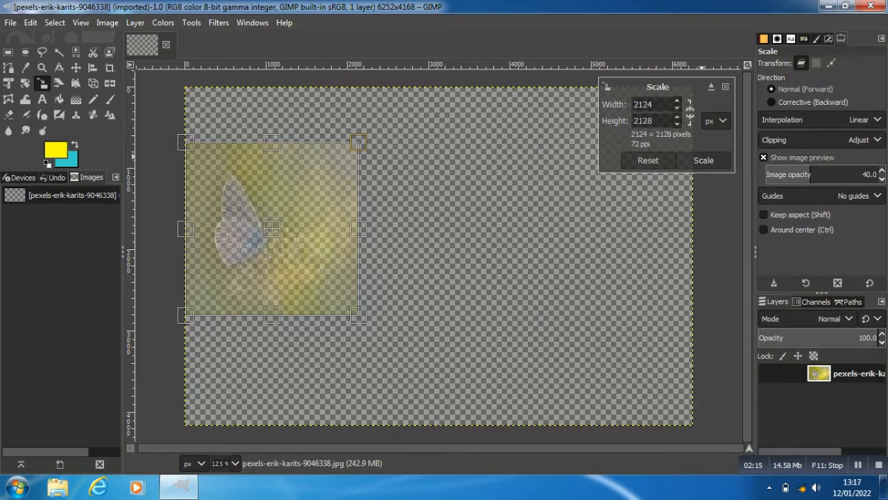
pyautogui.click(703, 160)
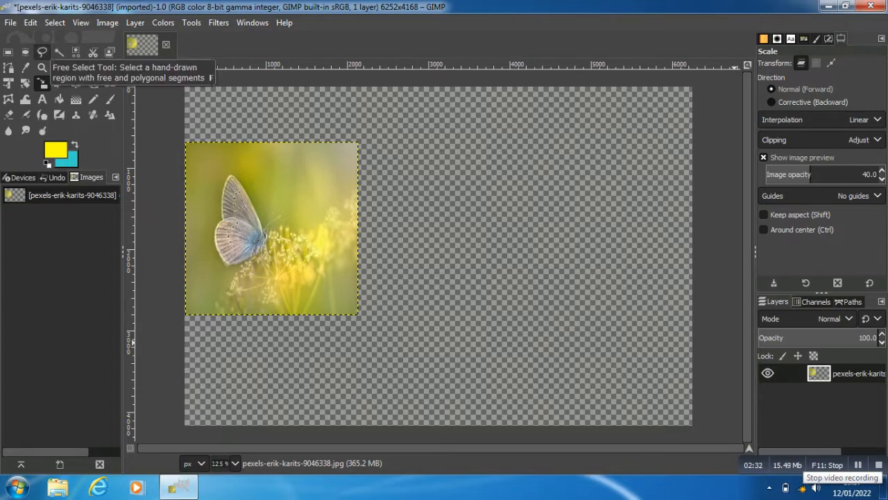
# Outline the butterfly and the flowers beneath it with a closed freehand selection using the Free Select tool.
pyautogui.click(42, 52)
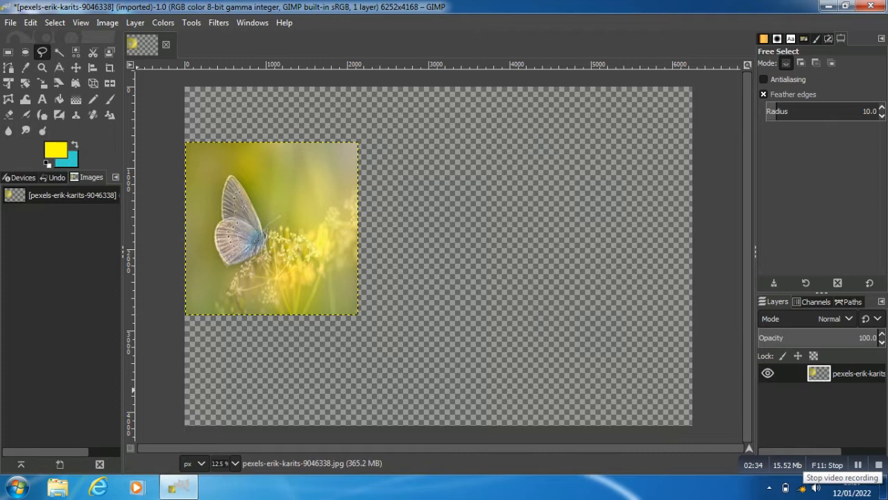
pyautogui.click(226, 267)
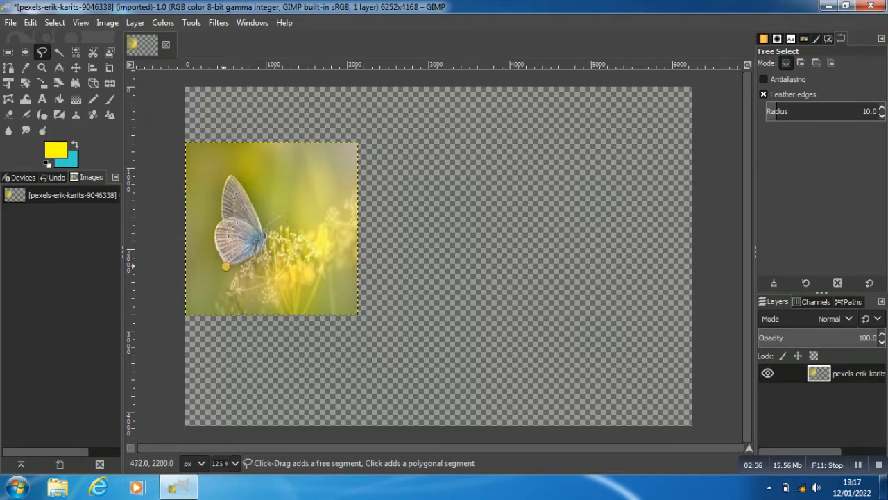
pyautogui.moveTo(226, 266)
pyautogui.mouseDown()
pyautogui.moveTo(217, 234)
pyautogui.moveTo(232, 174)
pyautogui.moveTo(280, 228)
pyautogui.moveTo(322, 248)
pyautogui.moveTo(324, 259)
pyautogui.moveTo(303, 303)
pyautogui.moveTo(287, 308)
pyautogui.moveTo(262, 306)
pyautogui.moveTo(242, 288)
pyautogui.moveTo(235, 264)
pyautogui.moveTo(223, 263)
pyautogui.mouseUp()
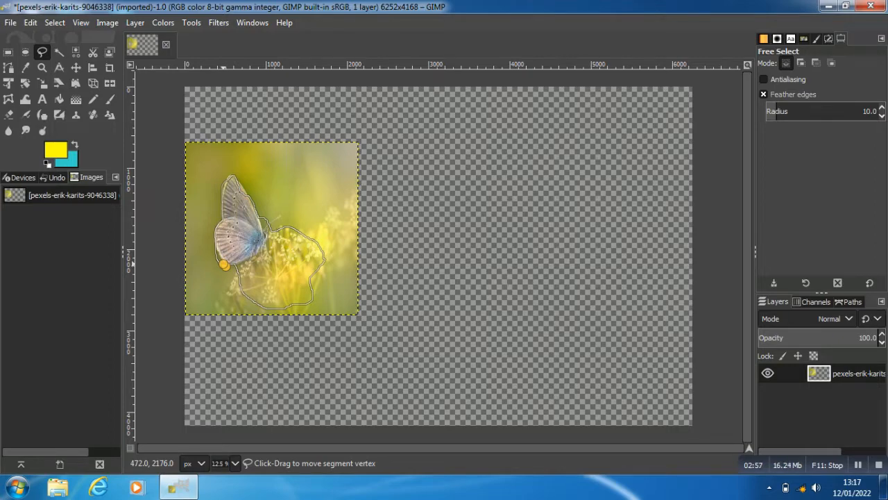
pyautogui.press('Return')
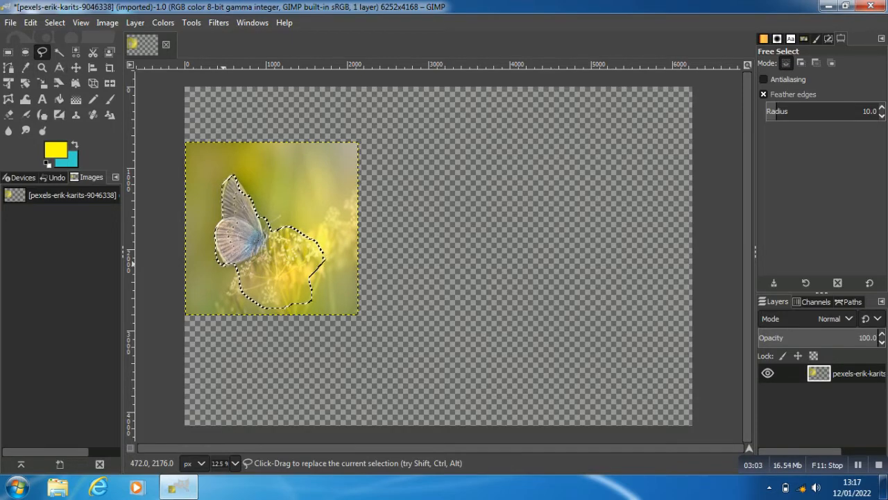
# Copy the selected butterfly and flowers to the clipboard.
pyautogui.click(55, 23)
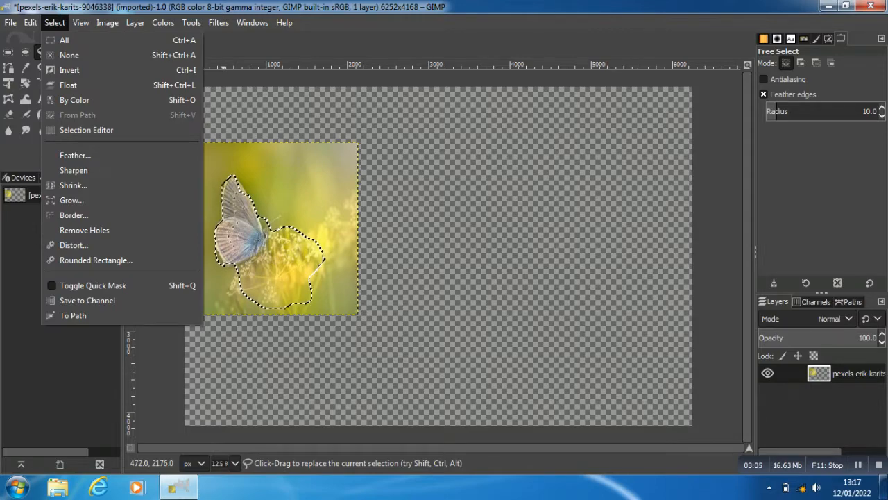
pyautogui.press('Escape')
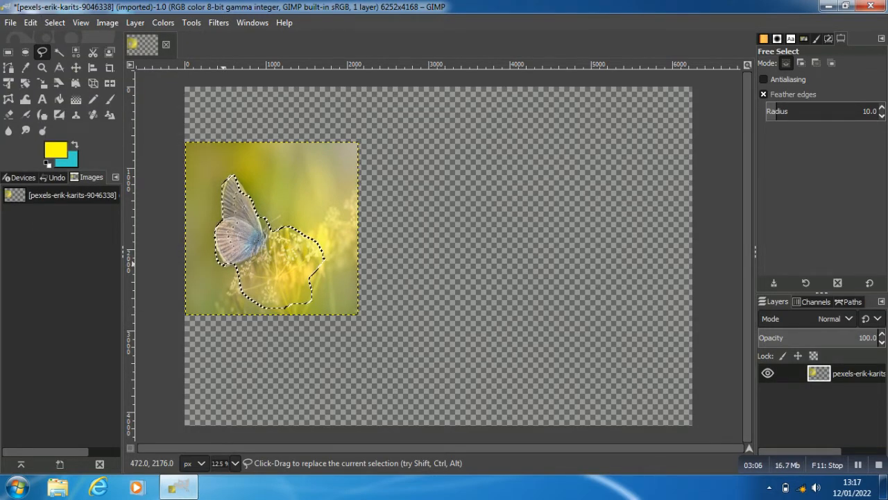
pyautogui.click(30, 23)
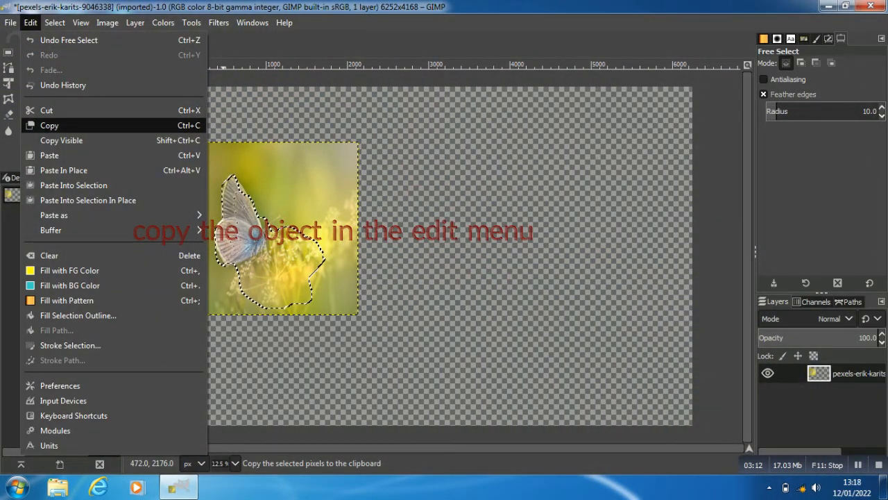
pyautogui.click(43, 127)
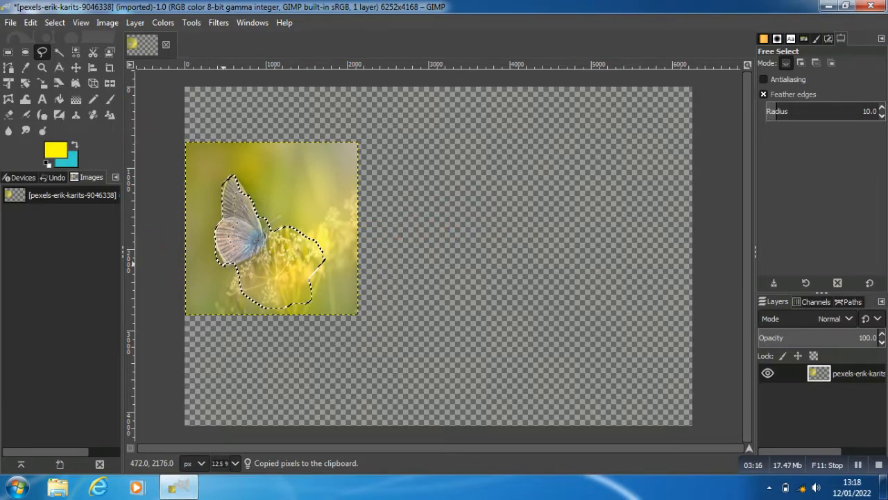
# Open the background photo pexels-torsten-kellermann-955656 (1).jpg from Downloads and convert it to the GIMP built-in sRGB working space.
pyautogui.click(10, 23)
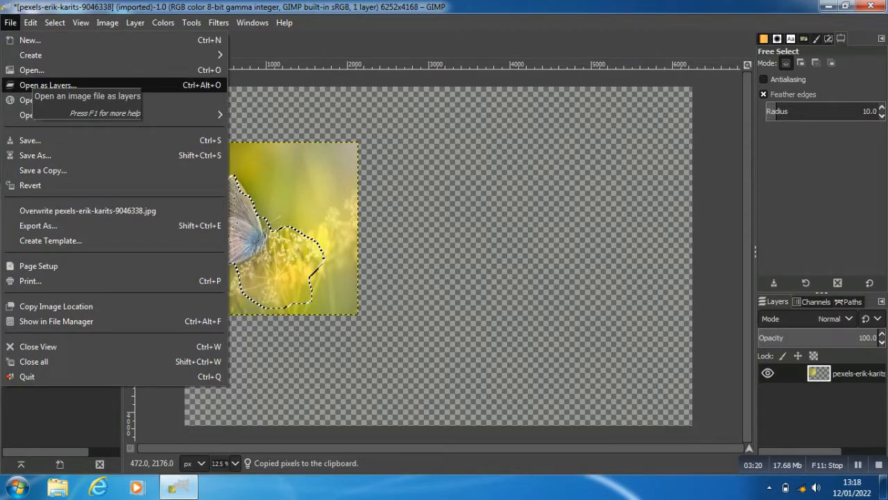
pyautogui.click(31, 70)
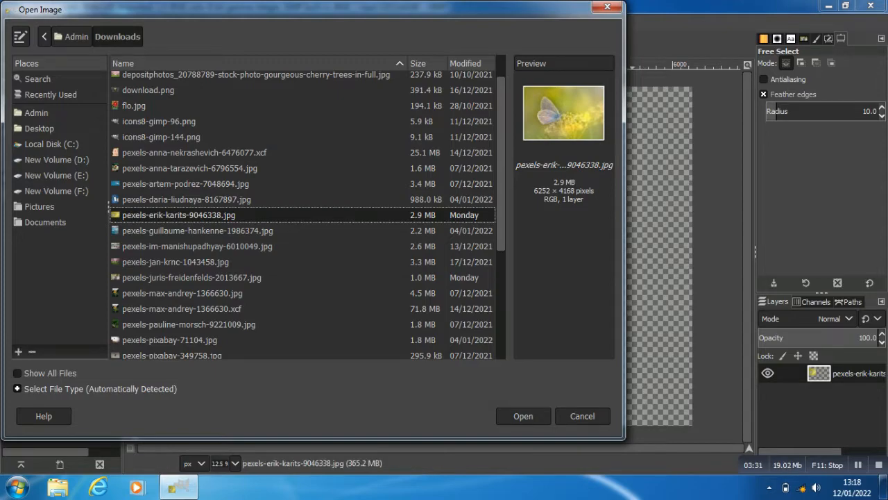
pyautogui.scroll(-5, 109, 206)
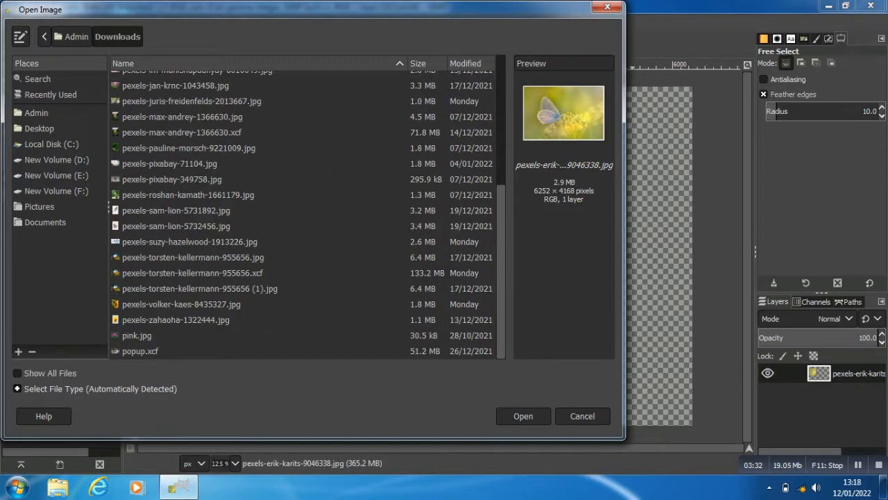
pyautogui.click(199, 289)
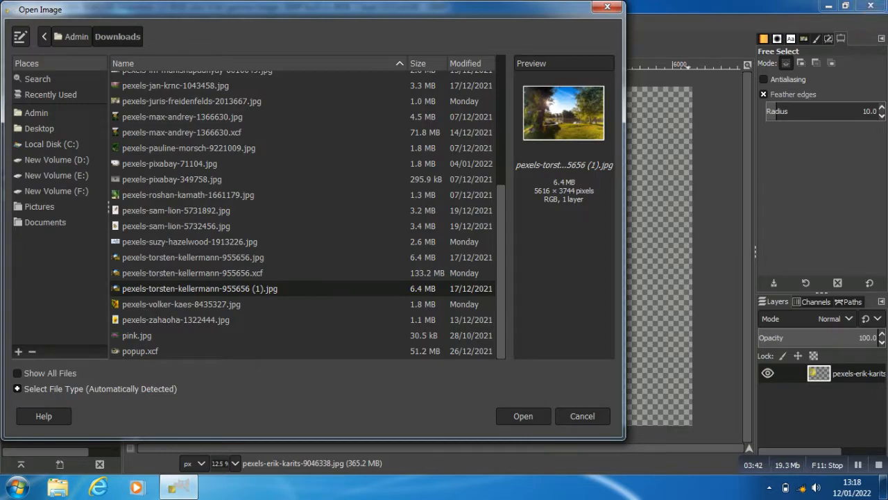
pyautogui.press('Return')
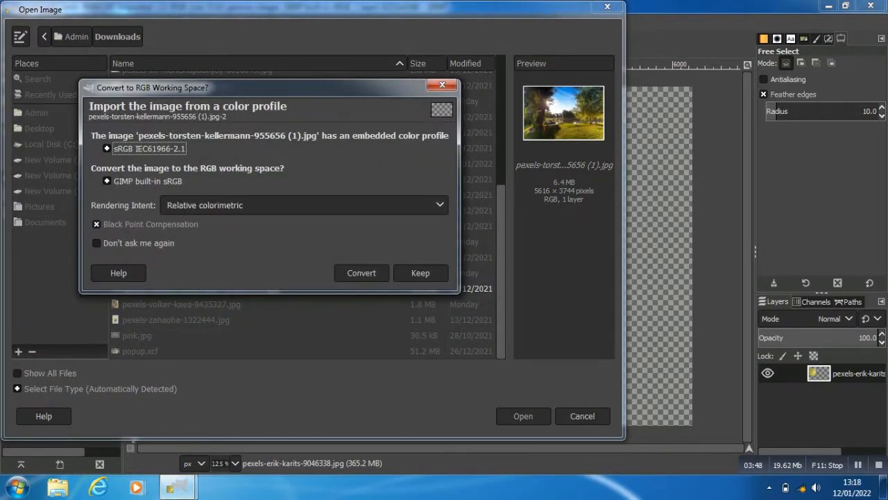
pyautogui.press('Return')
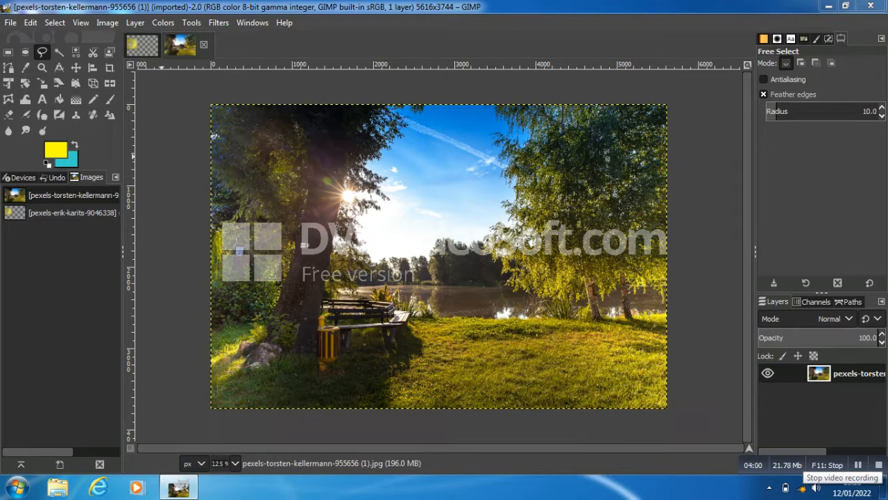
# Paste the copied butterfly cutout into the park photo as a new layer.
pyautogui.click(80, 23)
pyautogui.moveTo(114, 70)
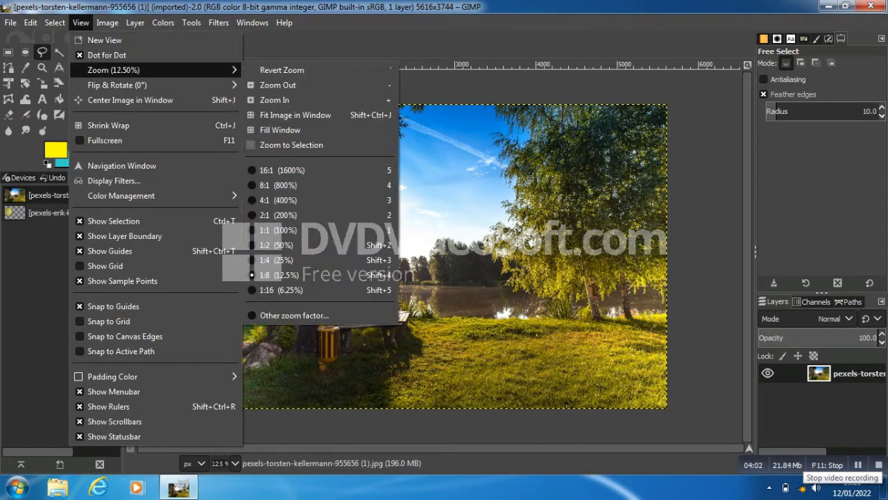
pyautogui.click(295, 115)
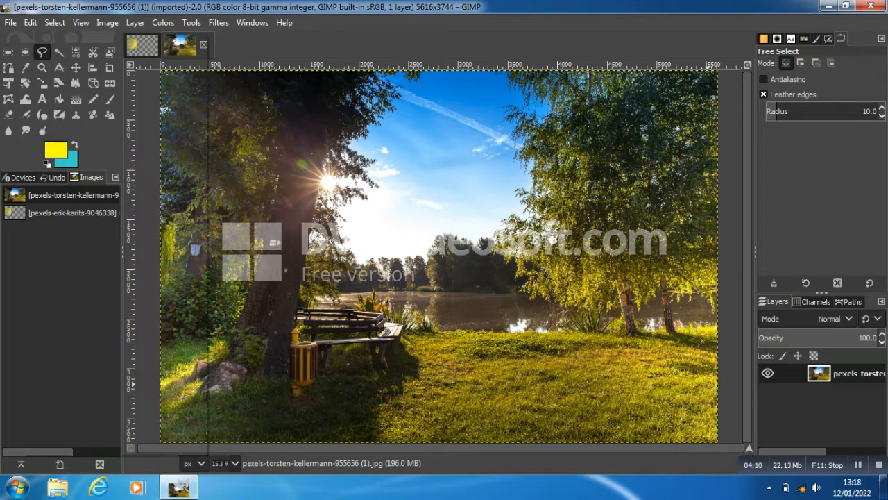
pyautogui.hotkey('alt', 'e')
pyautogui.press('Down')
pyautogui.press('Down')
pyautogui.press('Down')
pyautogui.press('Down')
pyautogui.press('Down')
pyautogui.press('Down')
pyautogui.press('Down')
pyautogui.press('Down')
pyautogui.press('Down')
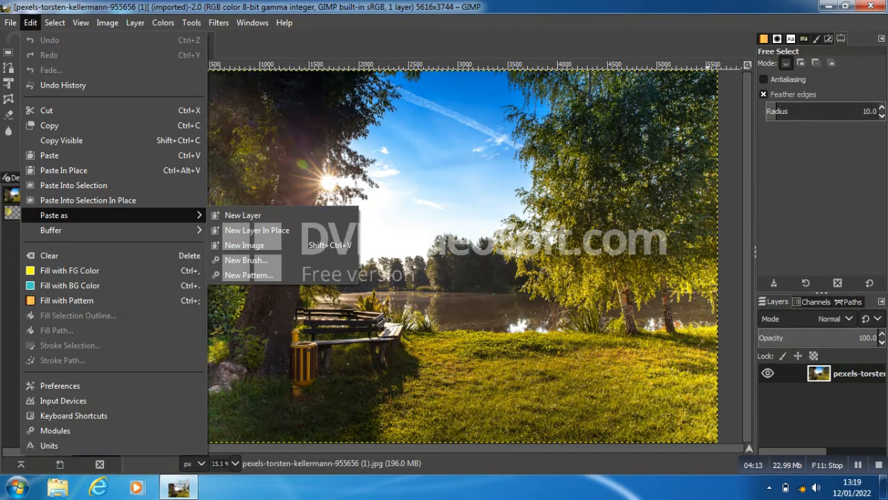
pyautogui.press('Right')
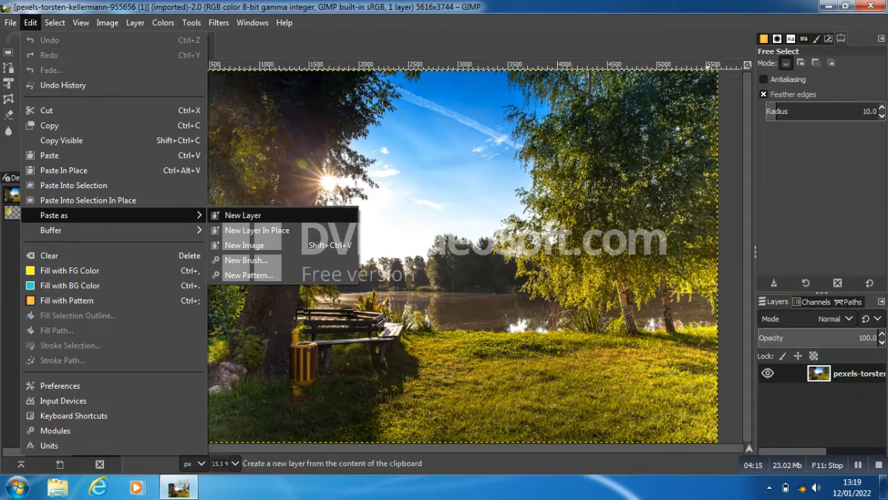
pyautogui.press('Return')
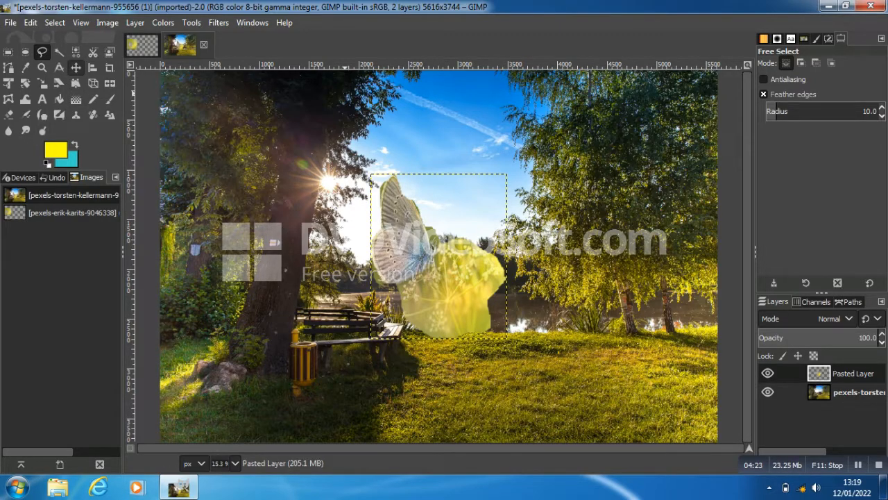
# Move the pasted butterfly layer about 1322 px right and 668 px down, onto the grass below the right-hand trees.
pyautogui.click(76, 67)
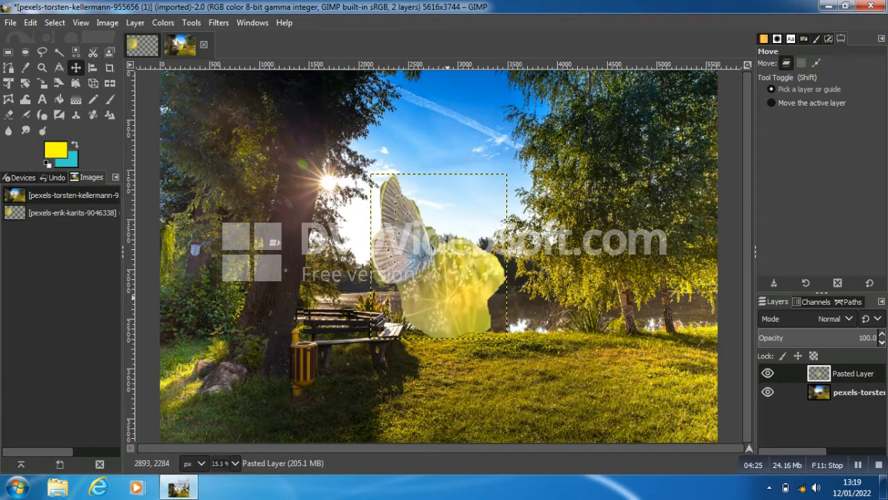
pyautogui.moveTo(491, 328); pyautogui.dragTo(622, 395)
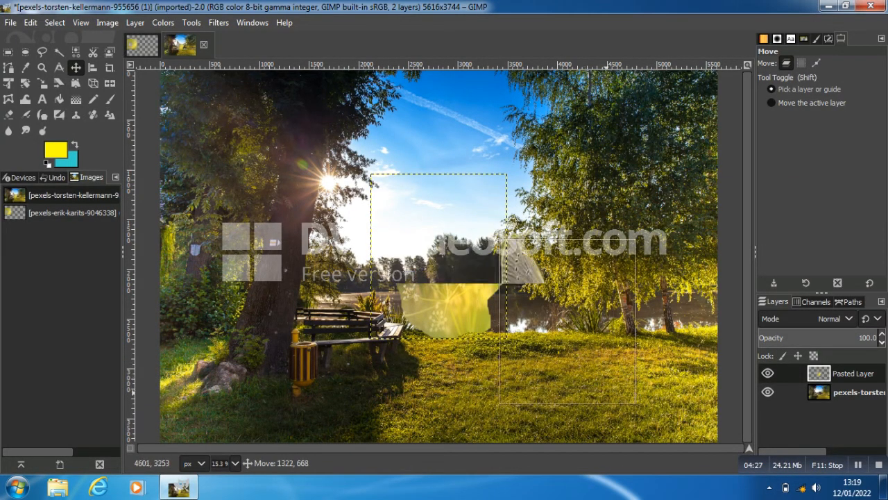
# Move the pasted butterfly layer onto the grass in the lower-right corner of the park photo.
pyautogui.moveTo(568, 321); pyautogui.dragTo(684, 361)
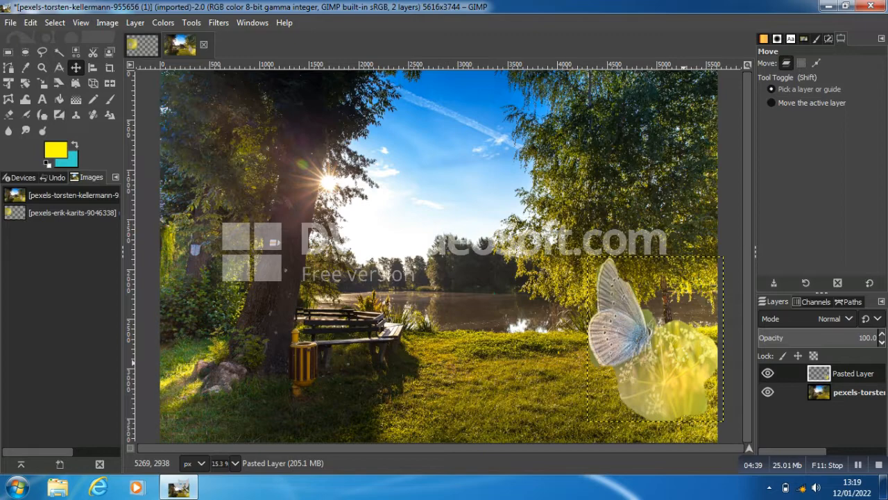
# Open the two-butterfly photo pexels-juris-freidenfelds-2013667.jpg from Downloads and convert it to the GIMP built-in sRGB working space.
pyautogui.click(11, 23)
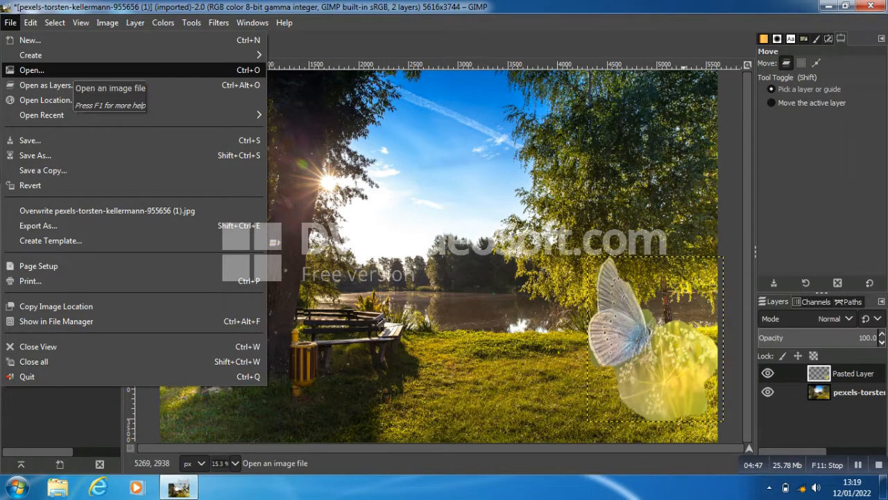
pyautogui.click(62, 70)
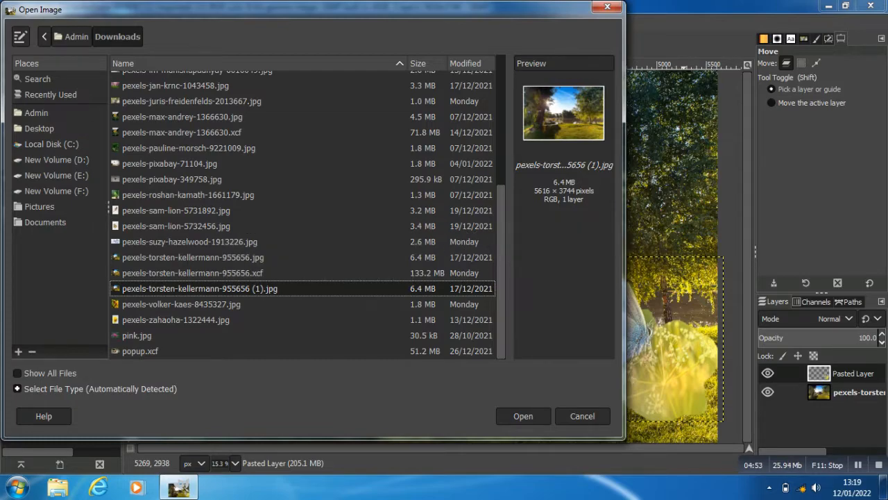
pyautogui.click(169, 164)
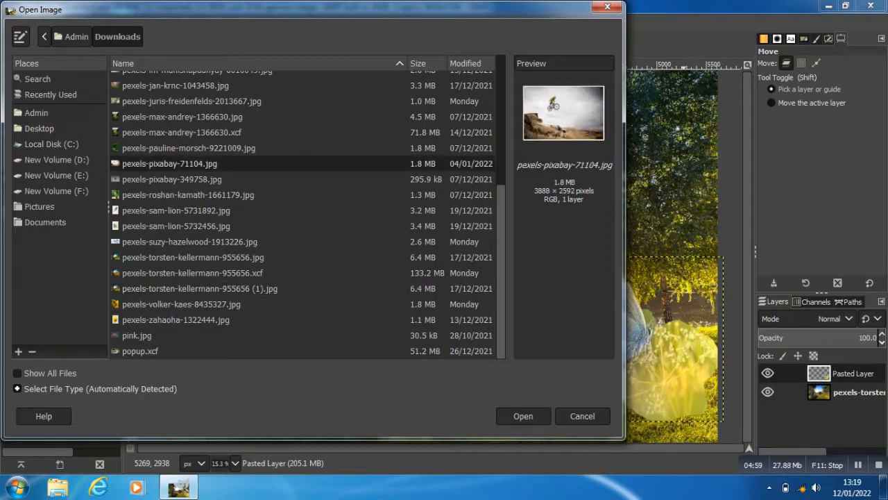
pyautogui.click(181, 304)
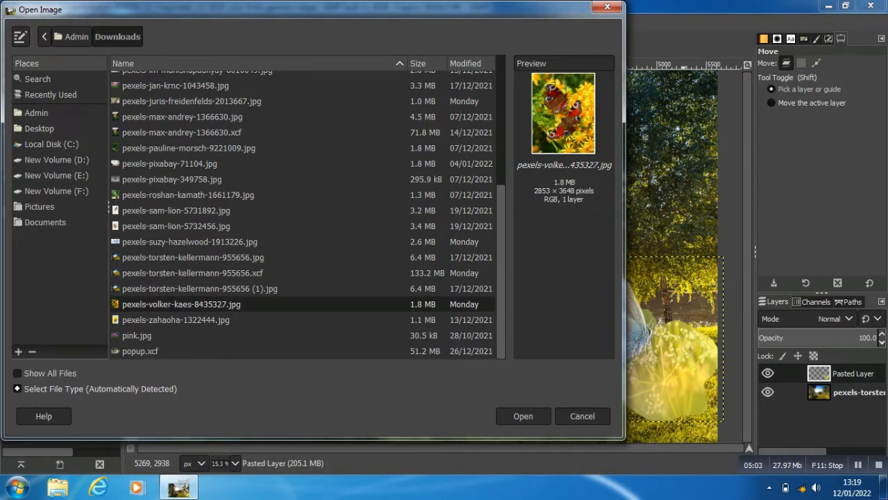
pyautogui.click(192, 101)
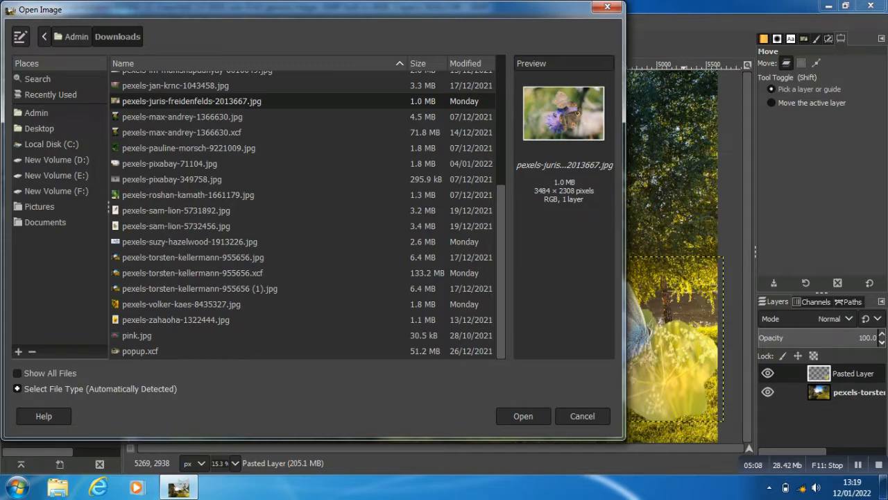
pyautogui.press('Return')
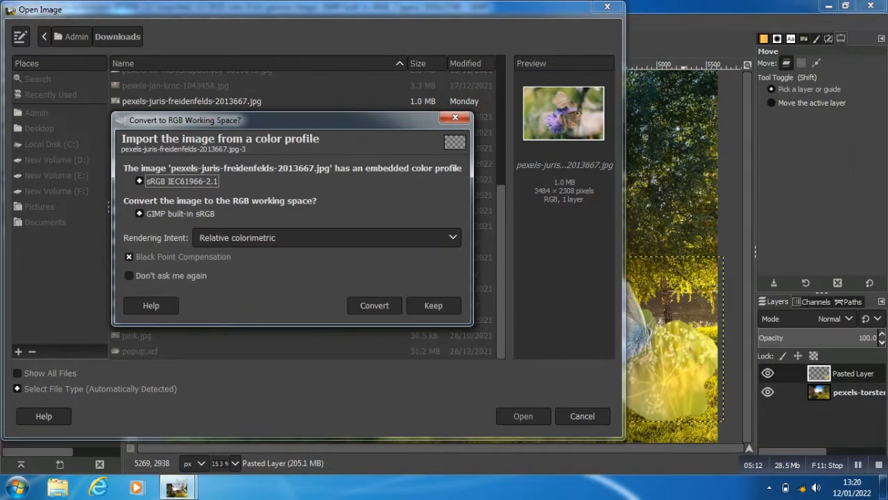
pyautogui.press('Return')
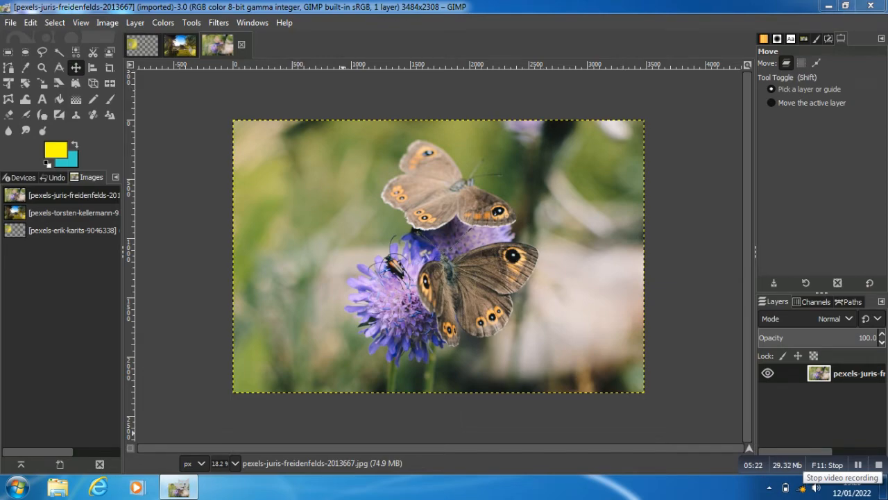
# Scale the two-butterfly photo layer down to about 1207 × 1323 px in the lower-left part of its canvas.
pyautogui.hotkey('alt', 't')
pyautogui.press('Down')
pyautogui.press('Down')
pyautogui.press('Right')
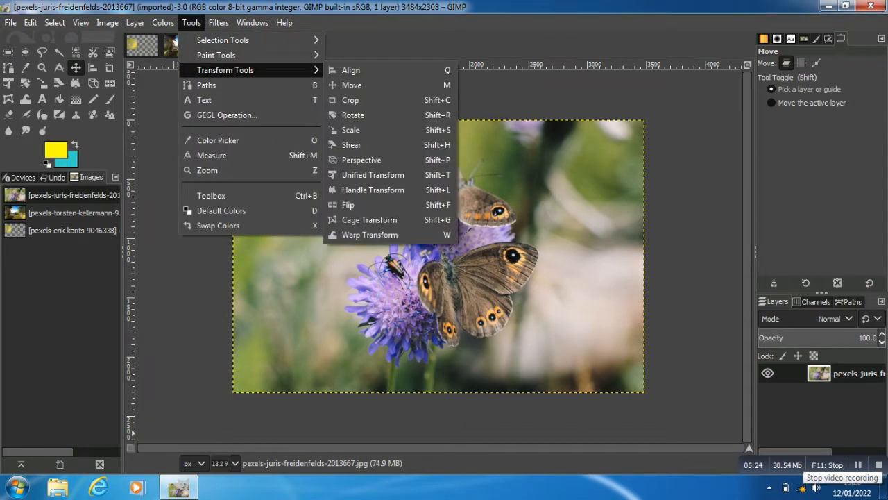
pyautogui.press('Down')
pyautogui.press('Down')
pyautogui.press('Down')
pyautogui.press('Down')
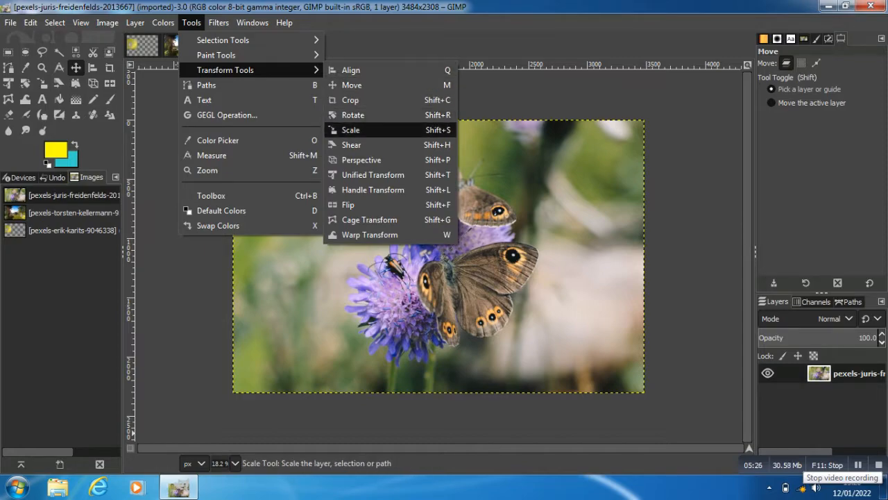
pyautogui.press('Return')
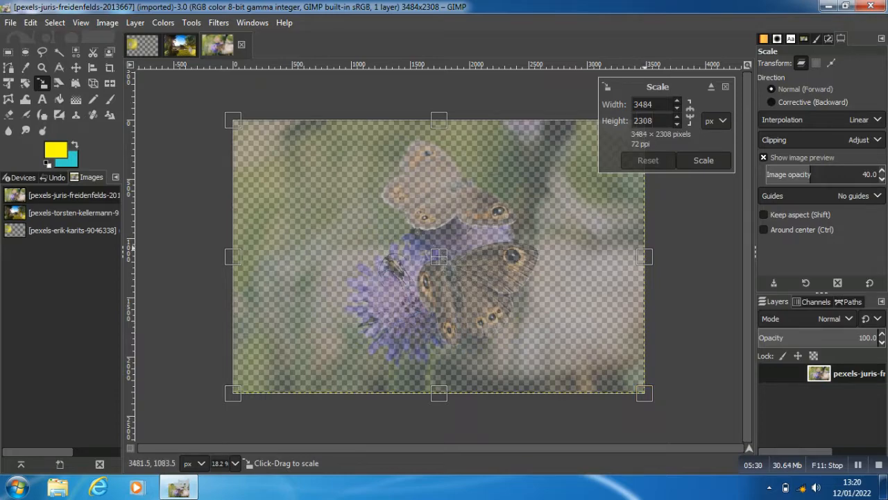
pyautogui.moveTo(644, 247); pyautogui.dragTo(456, 288)
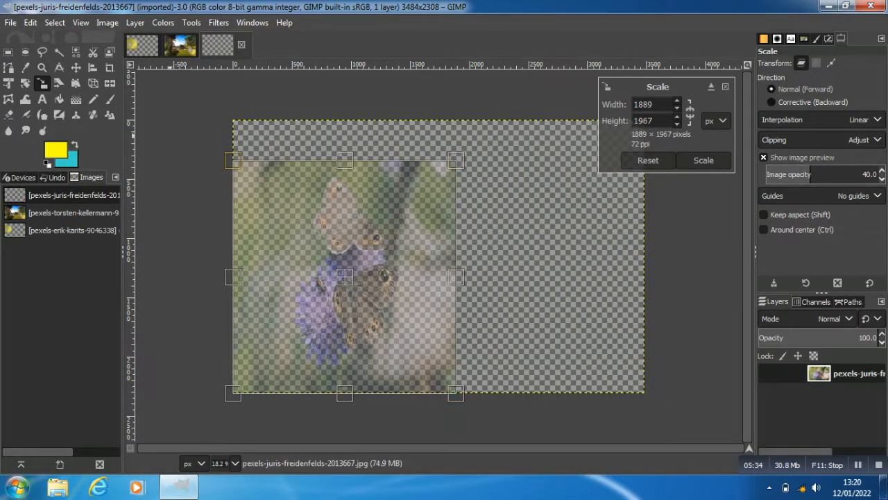
pyautogui.moveTo(345, 393); pyautogui.dragTo(345, 365)
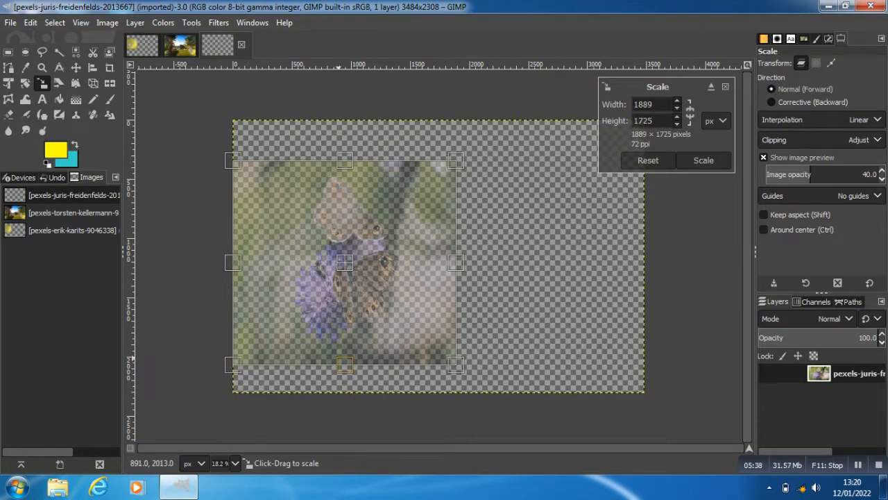
pyautogui.moveTo(233, 160); pyautogui.dragTo(219, 199)
pyautogui.moveTo(456, 200); pyautogui.dragTo(387, 207)
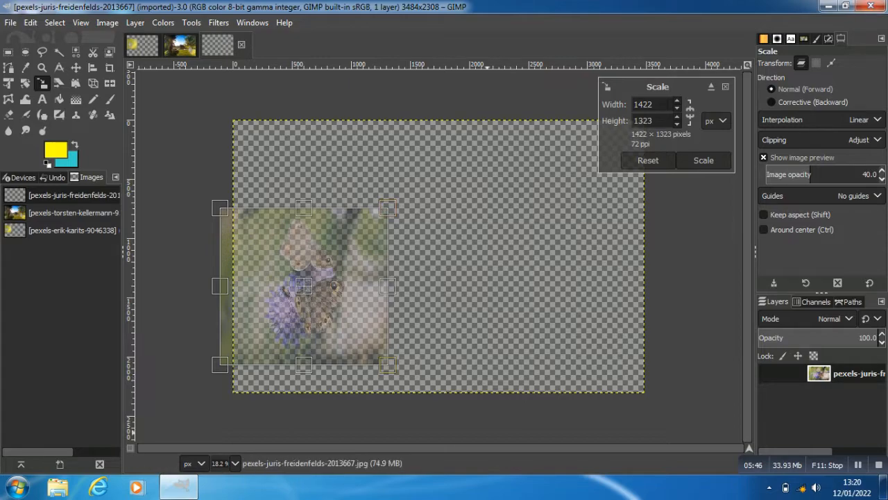
pyautogui.moveTo(220, 286); pyautogui.dragTo(241, 283)
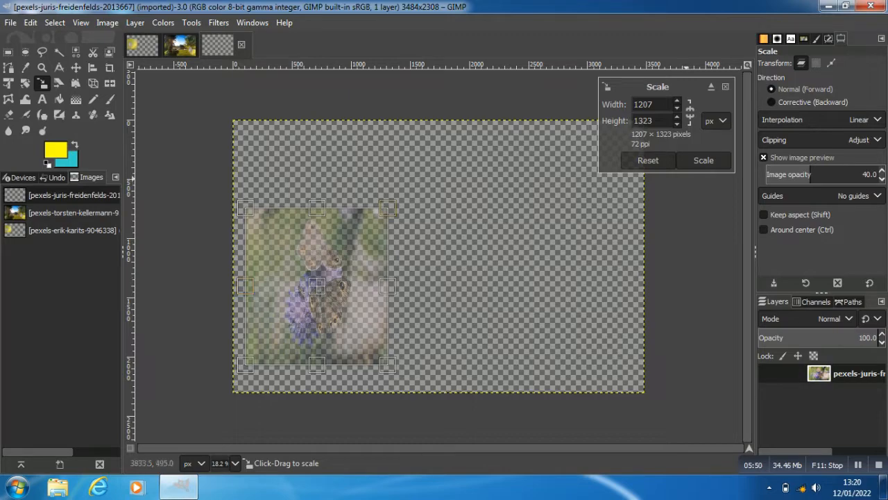
pyautogui.click(704, 160)
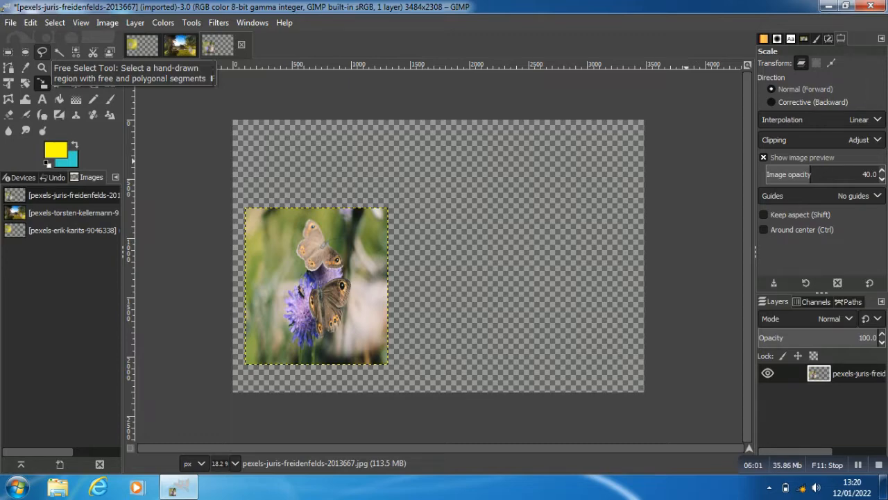
pyautogui.click(42, 52)
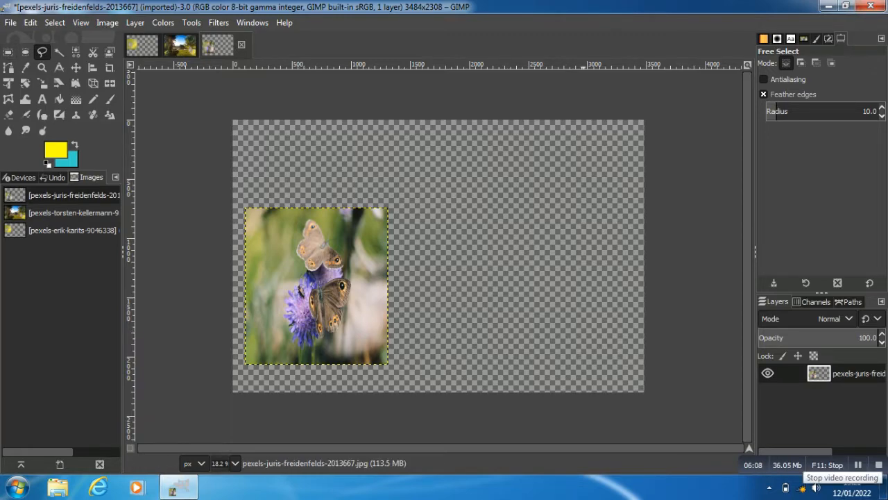
pyautogui.moveTo(287, 323)
pyautogui.mouseDown()
pyautogui.moveTo(286, 298)
pyautogui.moveTo(318, 231)
pyautogui.moveTo(346, 264)
pyautogui.mouseUp()
pyautogui.click(352, 234)
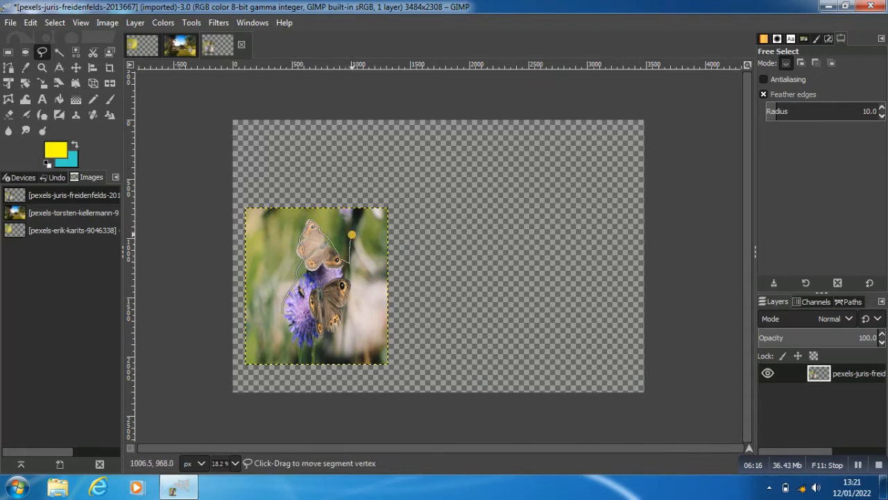
pyautogui.press('Escape')
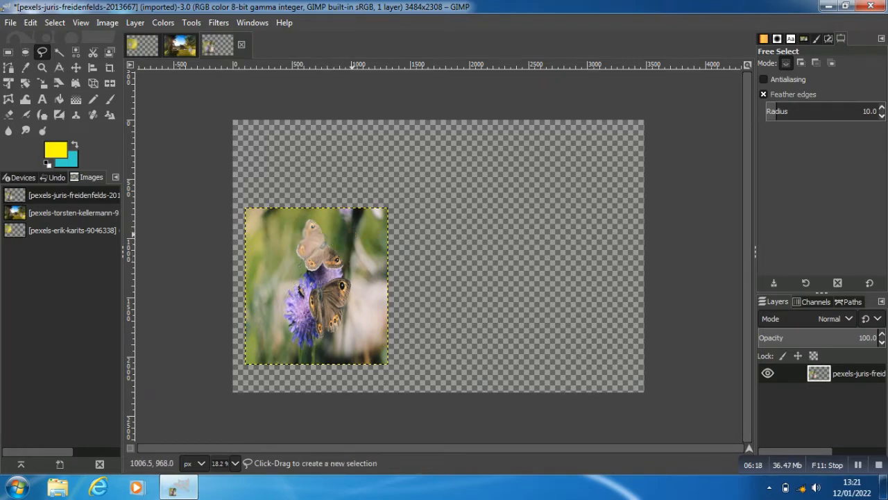
# Outline the two butterflies and the purple flower with a freehand selection feathered at radius 10, and copy the selected area.
pyautogui.moveTo(285, 316)
pyautogui.mouseDown()
pyautogui.moveTo(287, 296)
pyautogui.moveTo(312, 271)
pyautogui.moveTo(300, 248)
pyautogui.moveTo(307, 216)
pyautogui.moveTo(328, 237)
pyautogui.moveTo(343, 237)
pyautogui.moveTo(337, 252)
pyautogui.moveTo(359, 289)
pyautogui.moveTo(337, 333)
pyautogui.moveTo(289, 335)
pyautogui.moveTo(286, 321)
pyautogui.mouseUp()
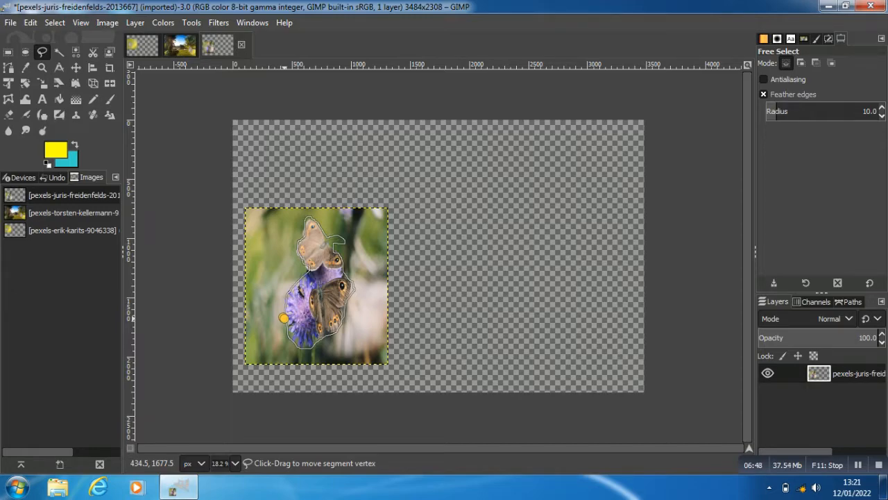
pyautogui.press('Return')
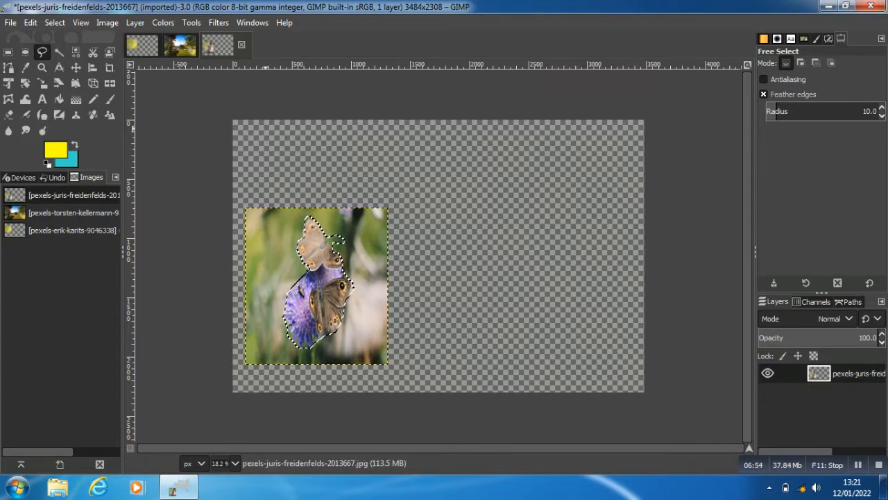
pyautogui.click(31, 22)
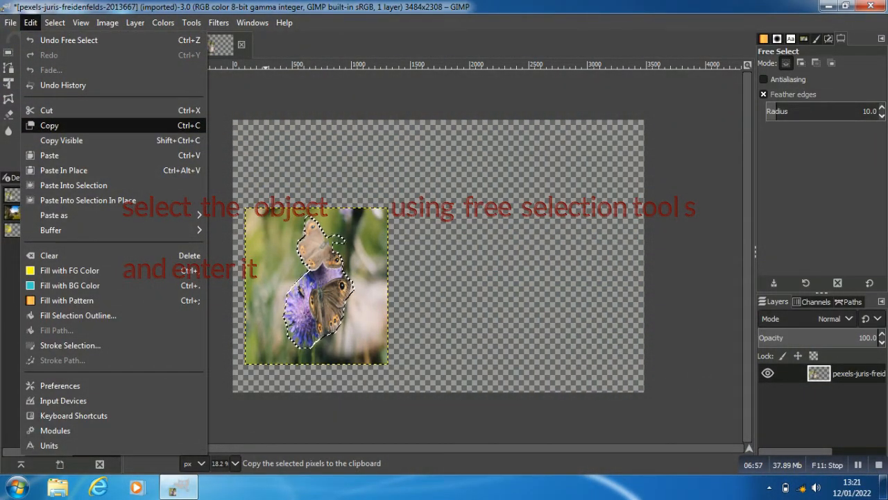
pyautogui.click(49, 125)
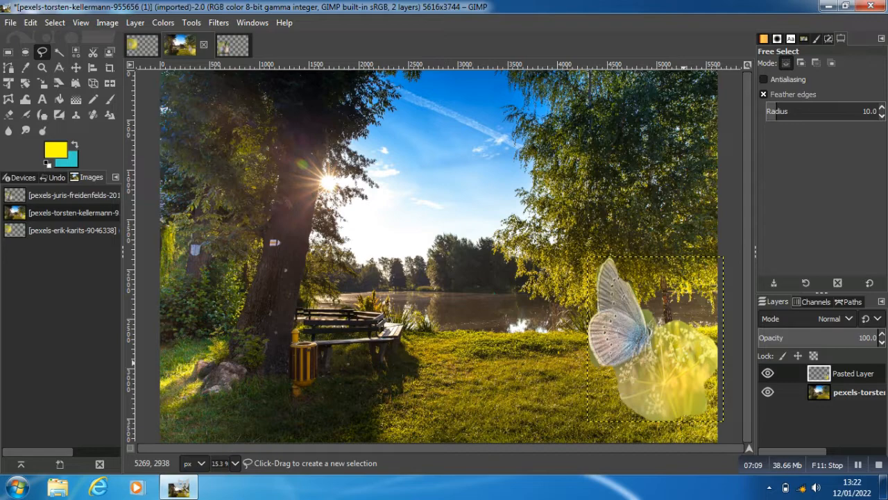
# Paste the copied two-butterfly cutout into the park photo as a new layer.
pyautogui.click(31, 22)
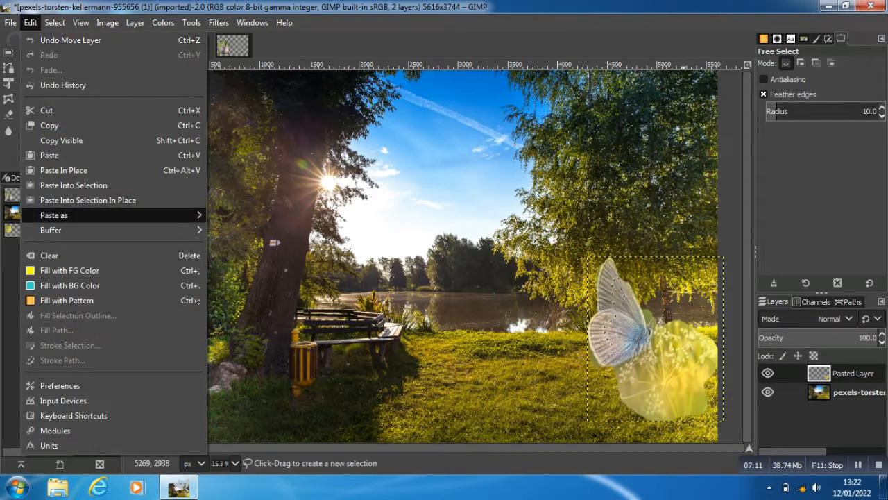
pyautogui.moveTo(55, 215)
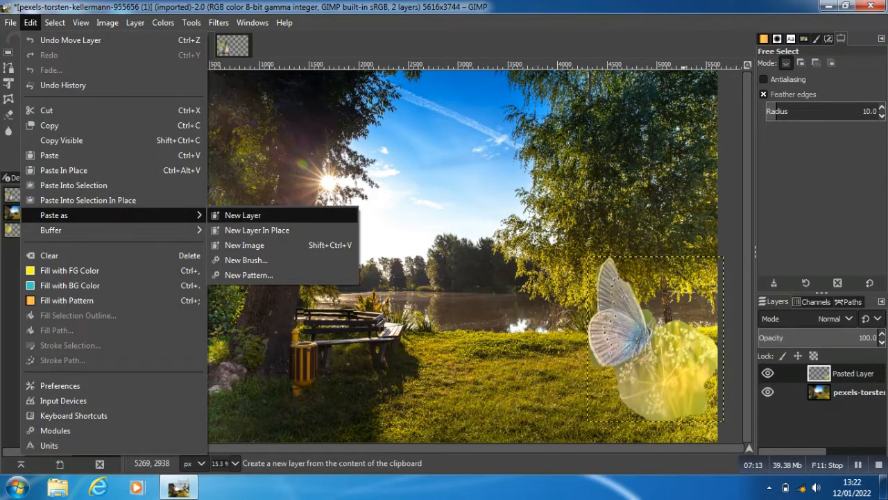
pyautogui.click(243, 216)
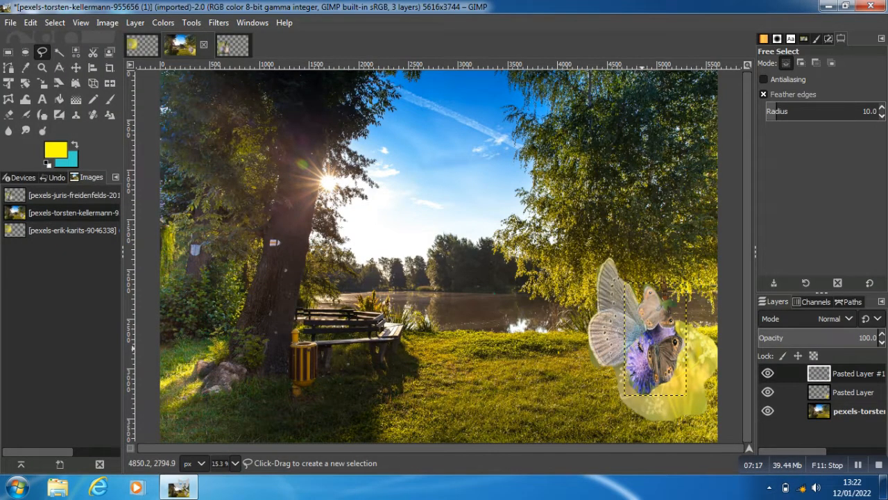
# Move the new two-butterfly layer onto the grass near the lower middle of the park photo, beside the bench.
pyautogui.click(639, 352)
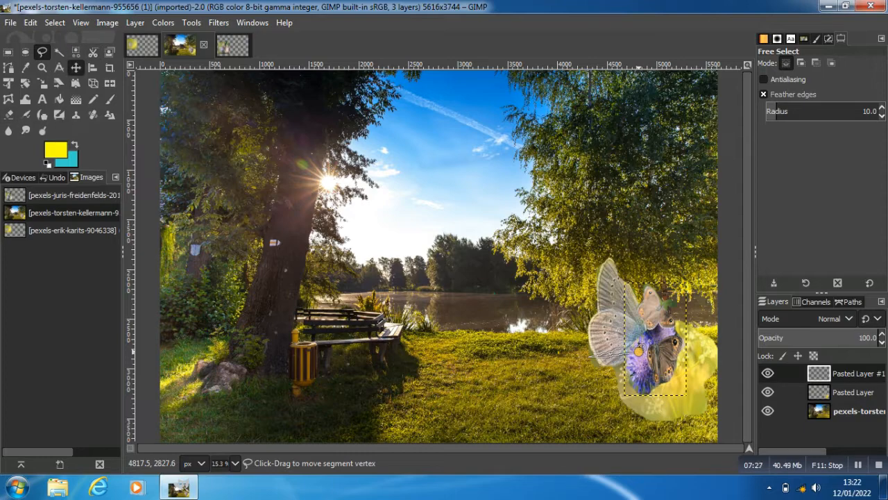
pyautogui.press('m')
pyautogui.moveTo(669, 336); pyautogui.dragTo(445, 385)
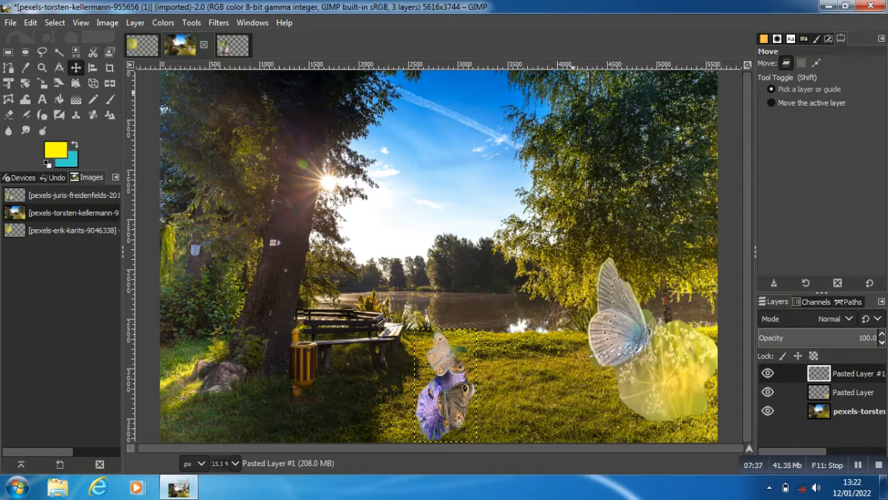
# Open the squirrel photo pexels-im-manishupadhyay-6010049.jpg from Downloads and convert it to the GIMP built-in sRGB working space.
pyautogui.click(10, 23)
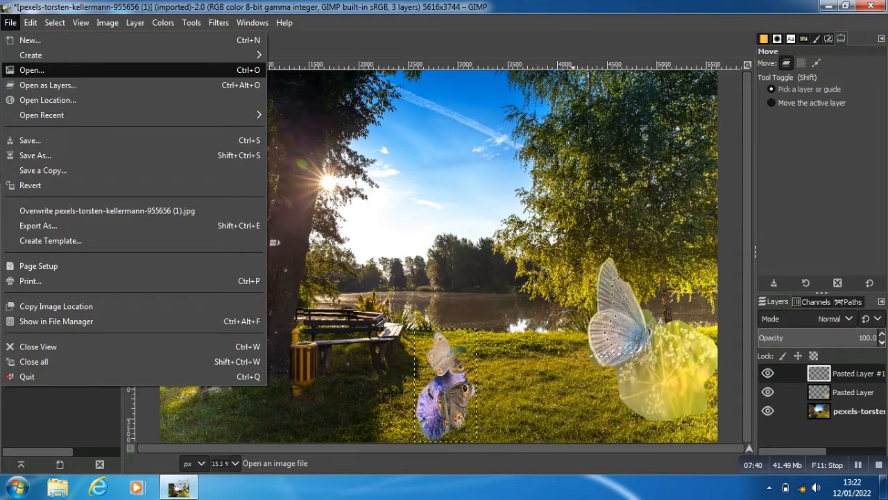
pyautogui.click(31, 70)
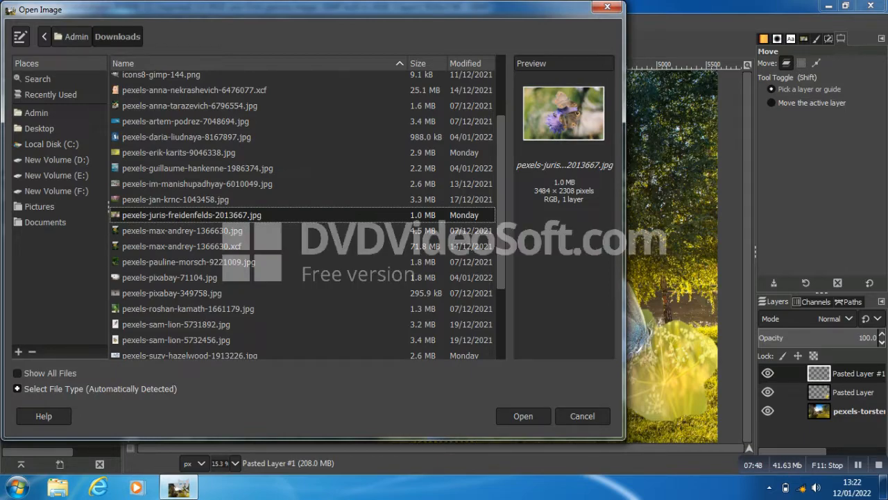
pyautogui.click(197, 184)
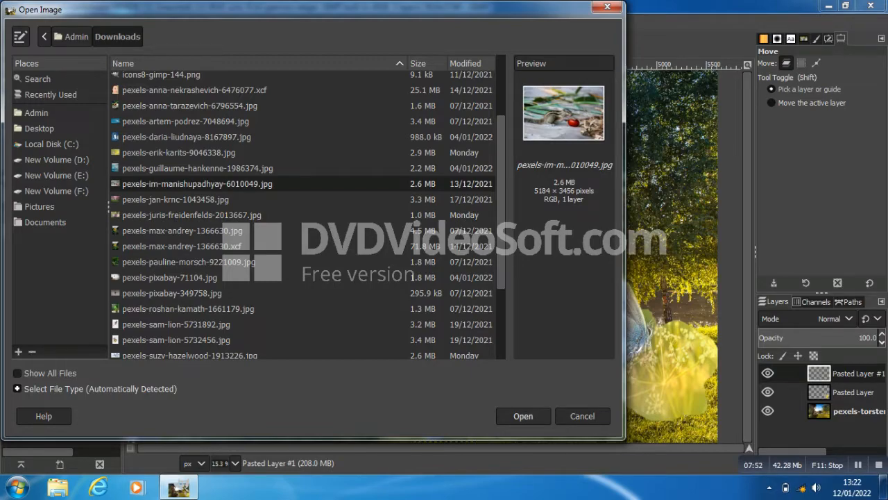
pyautogui.click(523, 416)
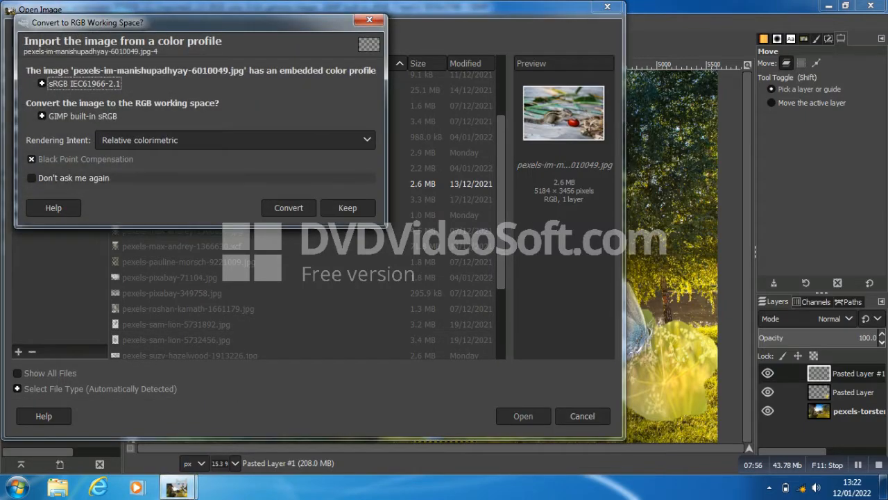
pyautogui.click(288, 207)
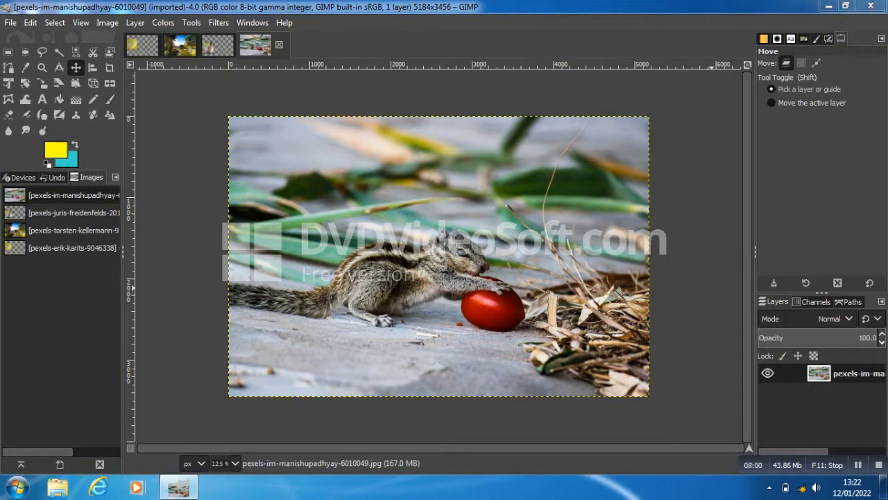
# Scale the squirrel photo's layer down to about 2424 × 2376 pixels without keeping its aspect ratio.
pyautogui.click(191, 23)
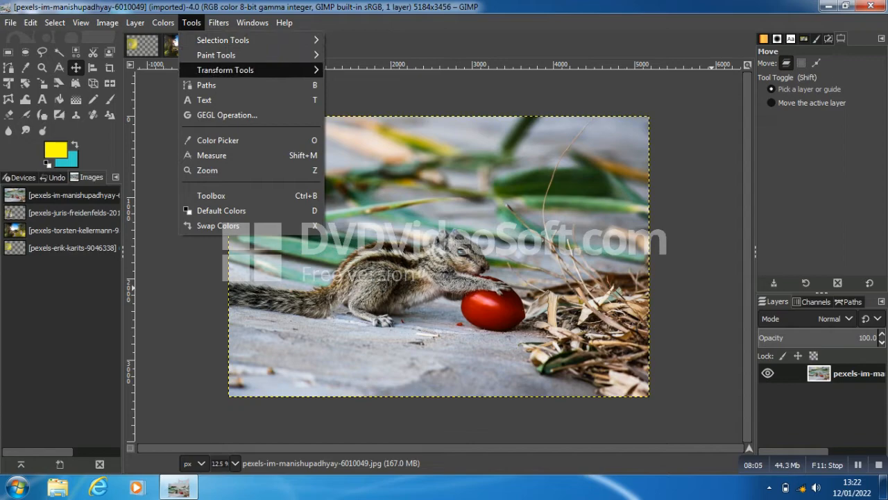
pyautogui.moveTo(229, 54)
pyautogui.moveTo(229, 70)
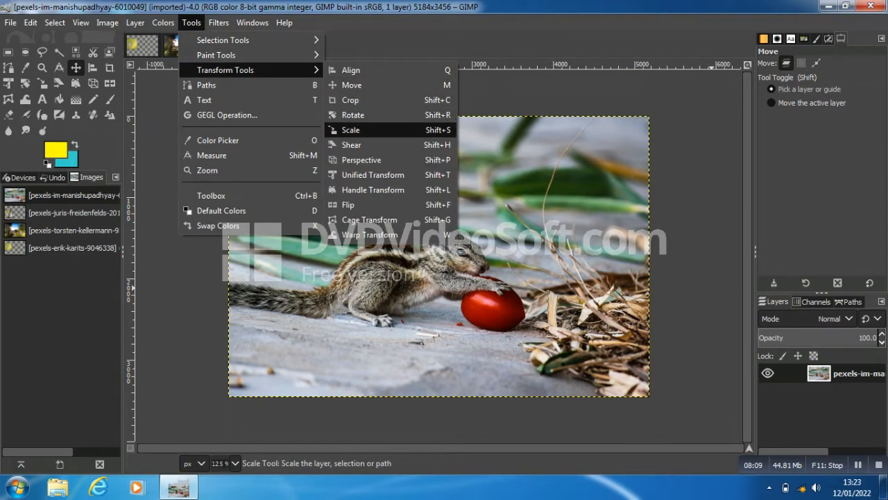
pyautogui.click(352, 130)
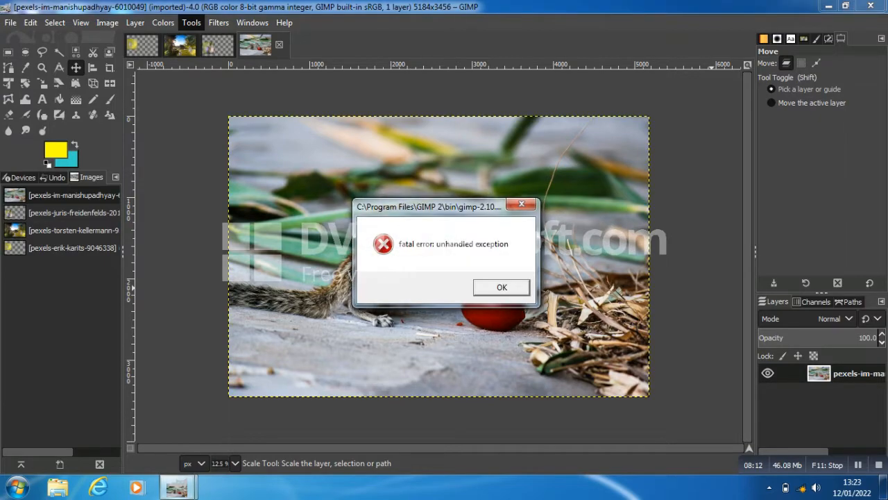
pyautogui.click(502, 287)
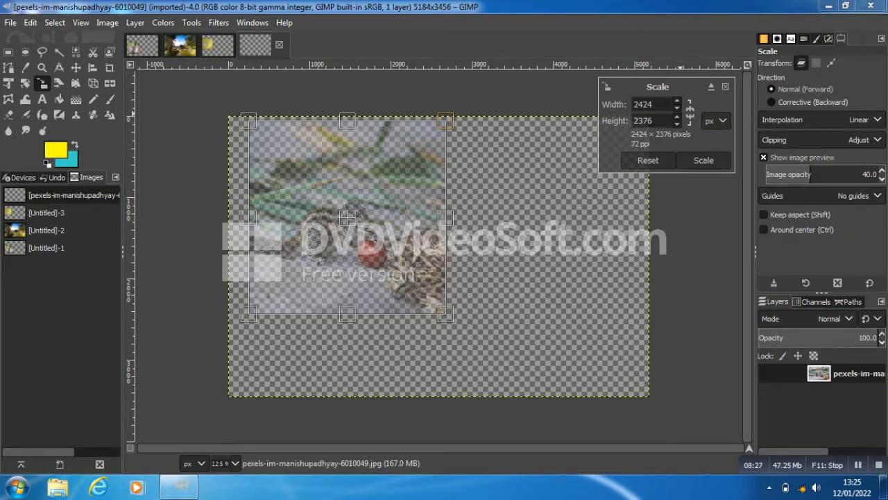
pyautogui.press('Return')
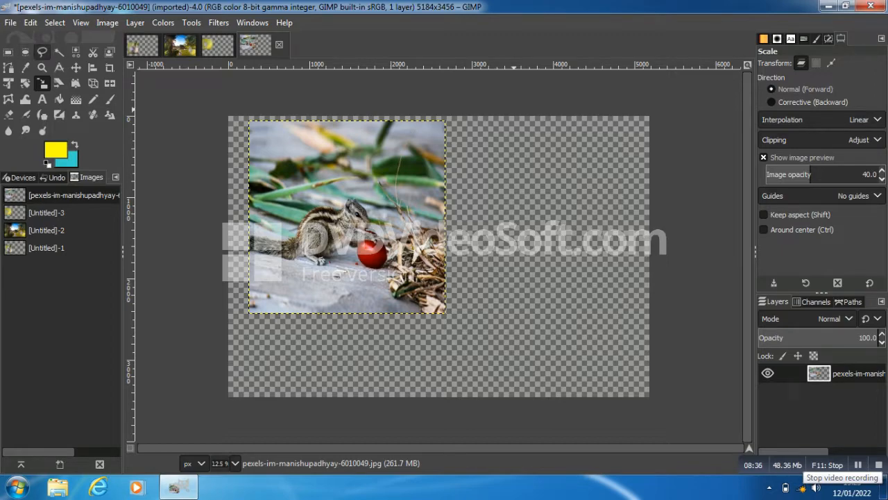
# Outline the squirrel and the tomato with a freehand selection feathered at radius 10, and copy the selected area.
pyautogui.click(42, 53)
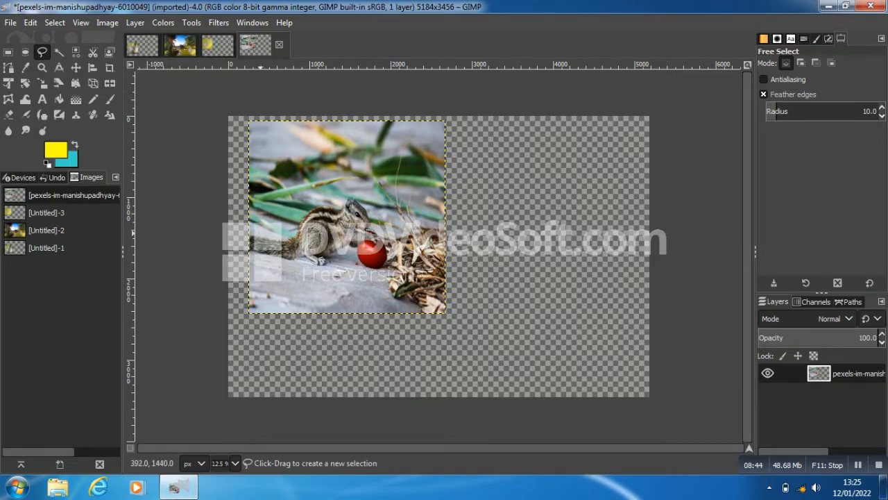
pyautogui.click(250, 239)
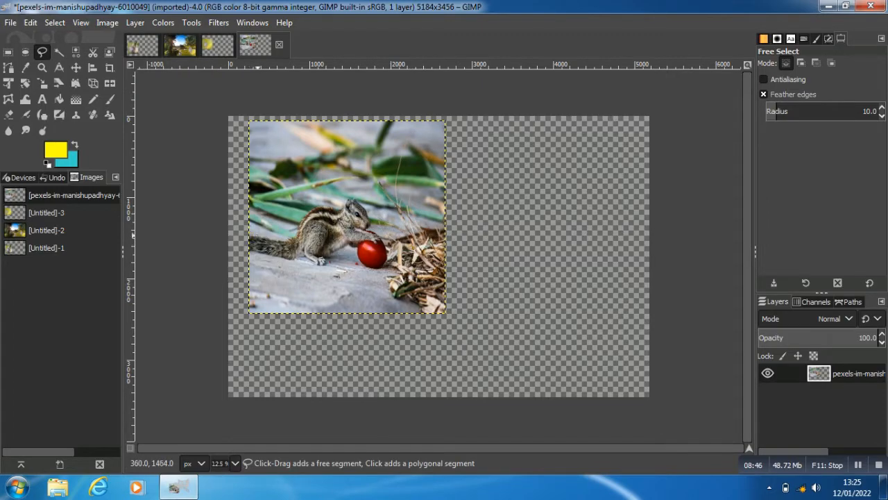
pyautogui.moveTo(274, 238)
pyautogui.mouseDown()
pyautogui.moveTo(323, 201)
pyautogui.moveTo(354, 199)
pyautogui.moveTo(381, 233)
pyautogui.moveTo(389, 264)
pyautogui.moveTo(365, 275)
pyautogui.moveTo(343, 248)
pyautogui.moveTo(317, 275)
pyautogui.moveTo(302, 256)
pyautogui.moveTo(254, 252)
pyautogui.mouseUp()
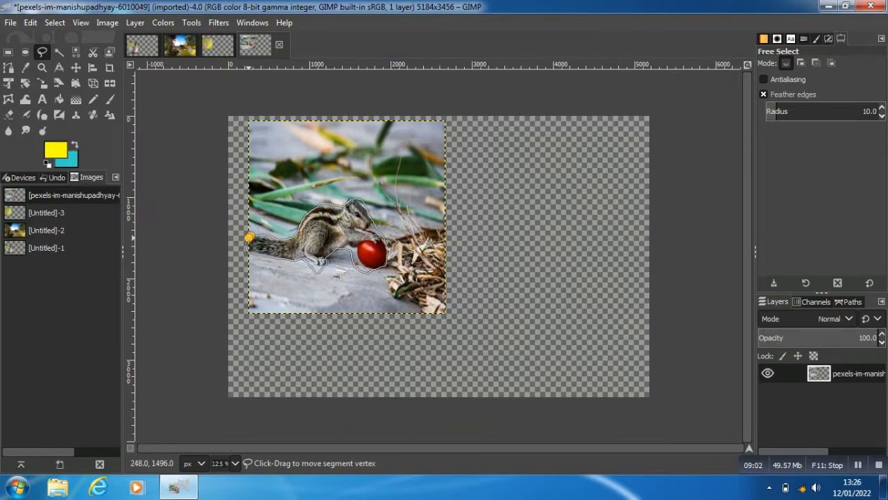
pyautogui.click(248, 238)
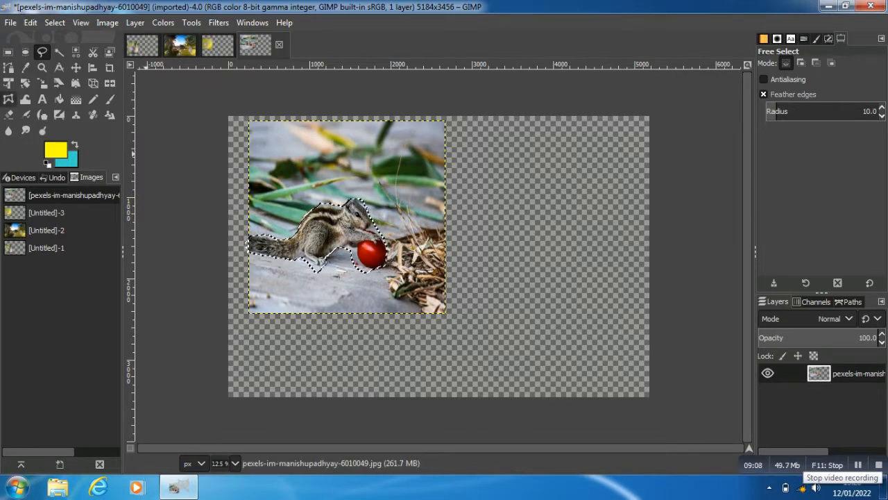
pyautogui.hotkey('alt', 'e')
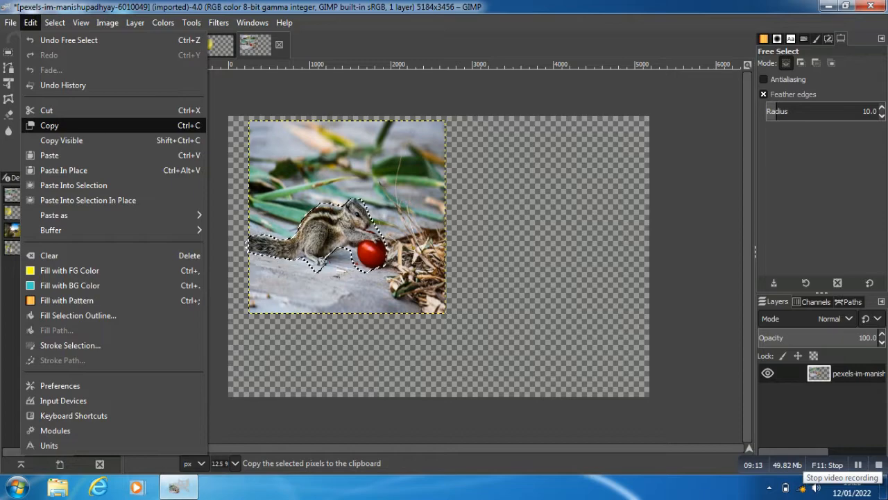
pyautogui.press('Return')
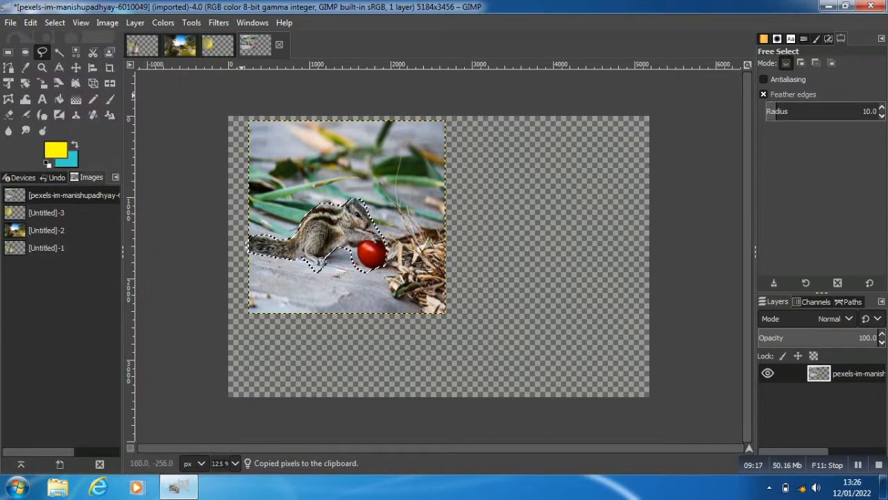
# Paste the copied squirrel cutout into the park photo as a new layer and move it onto the grass in front of the bench.
pyautogui.click(179, 46)
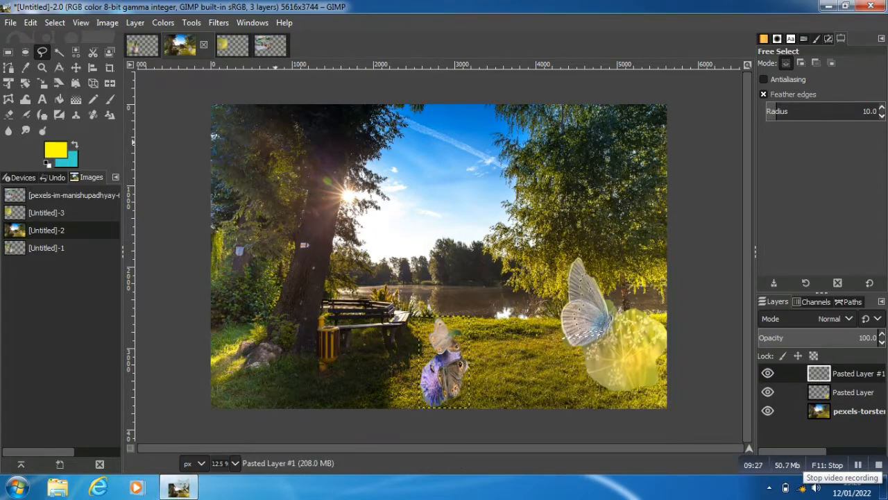
pyautogui.hotkey('alt', 'e')
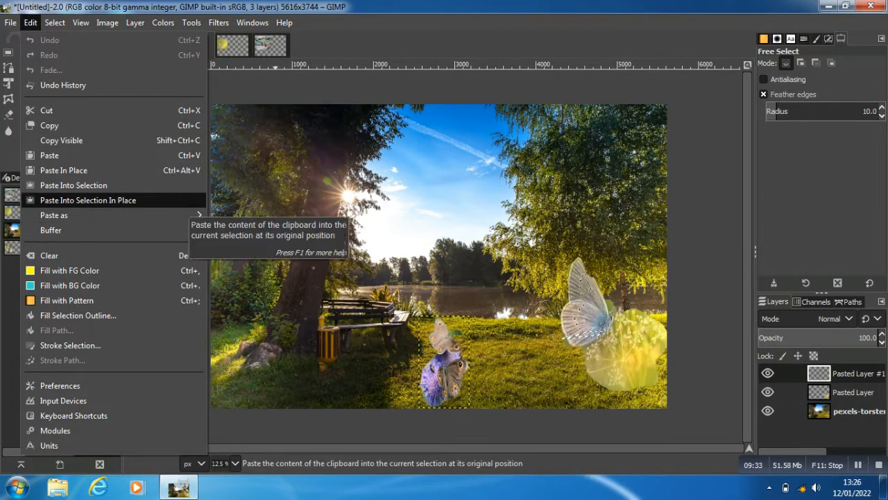
pyautogui.moveTo(54, 215)
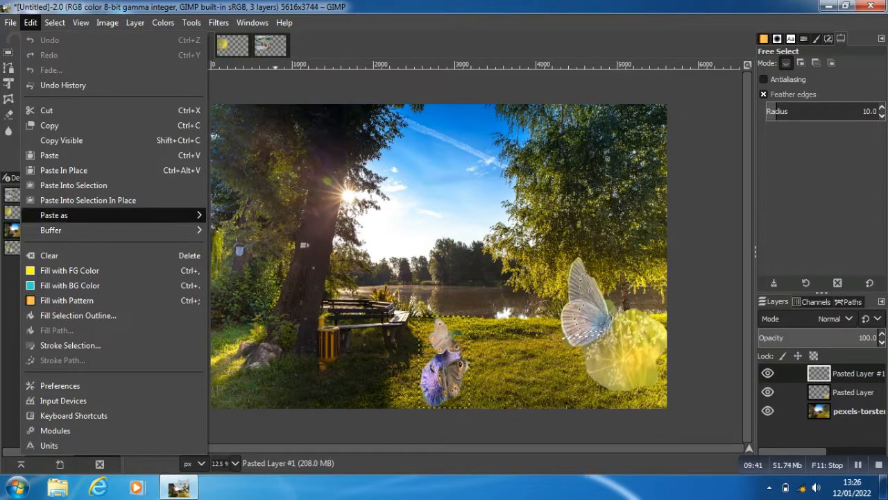
pyautogui.click(267, 216)
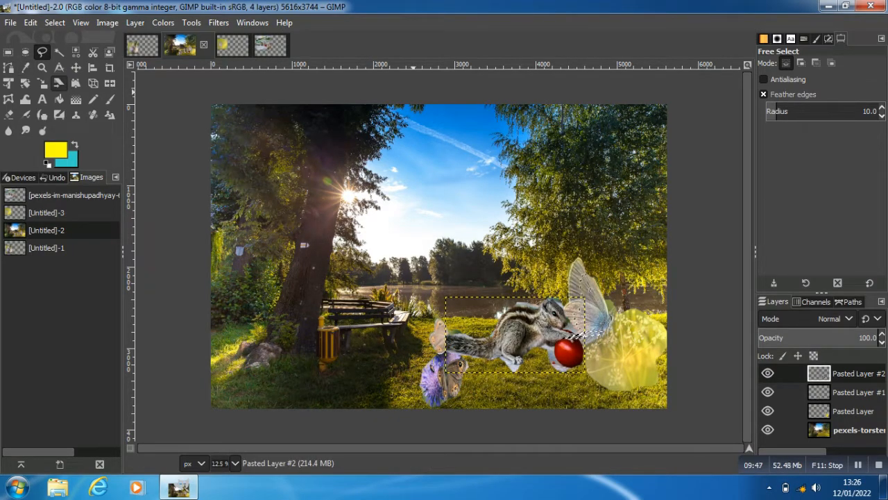
pyautogui.click(75, 67)
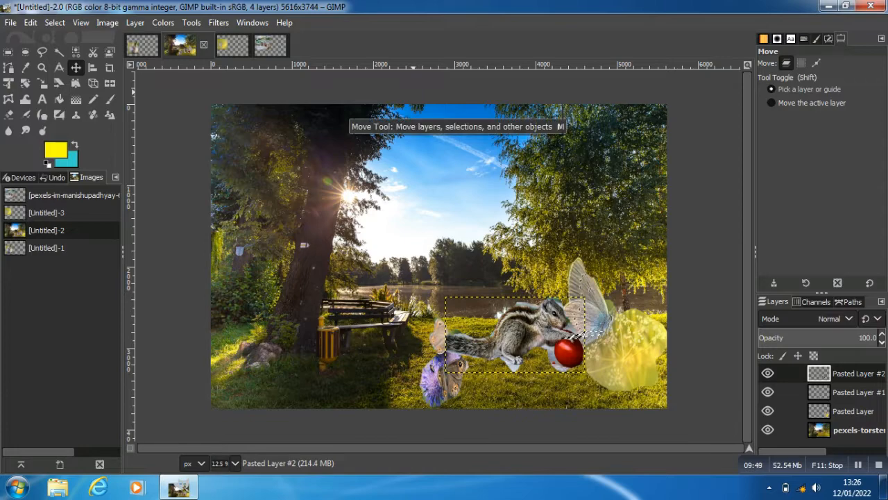
pyautogui.moveTo(509, 341); pyautogui.dragTo(327, 371)
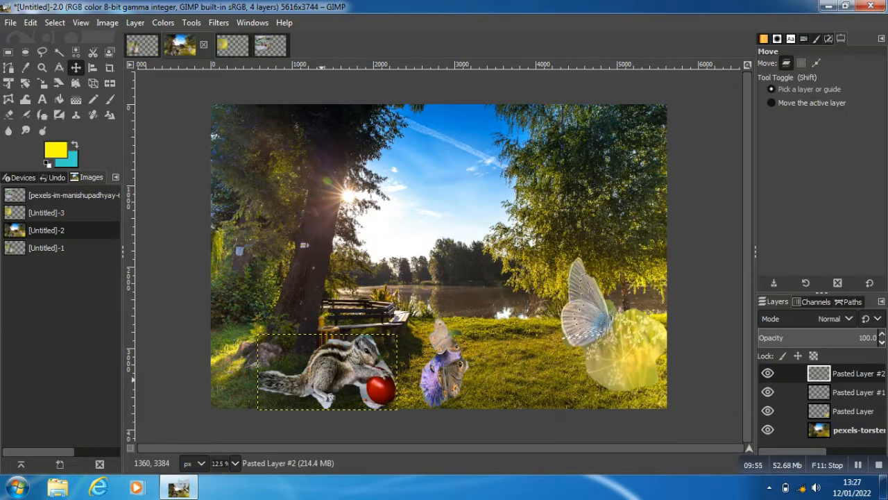